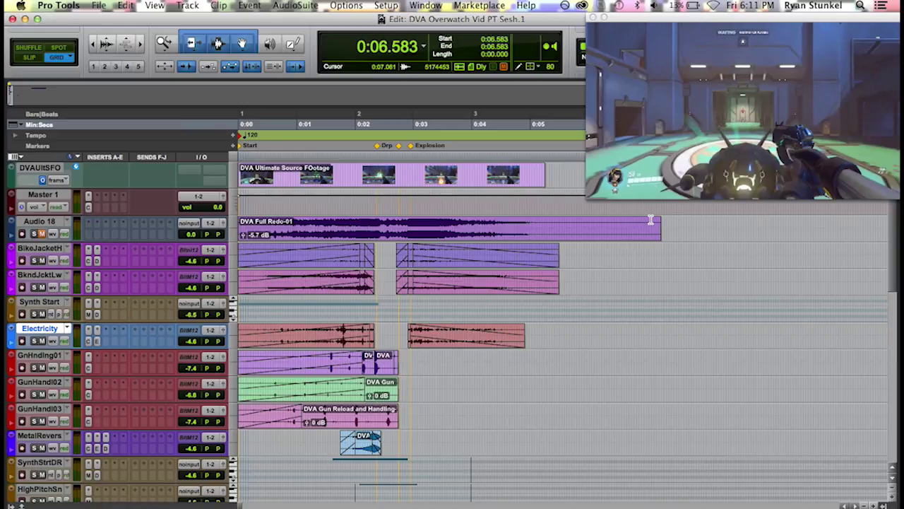
Play the layered explosion with the D.Va footage from 0:00, stop in the first gap, and return to the start
key(Return)
key(space)
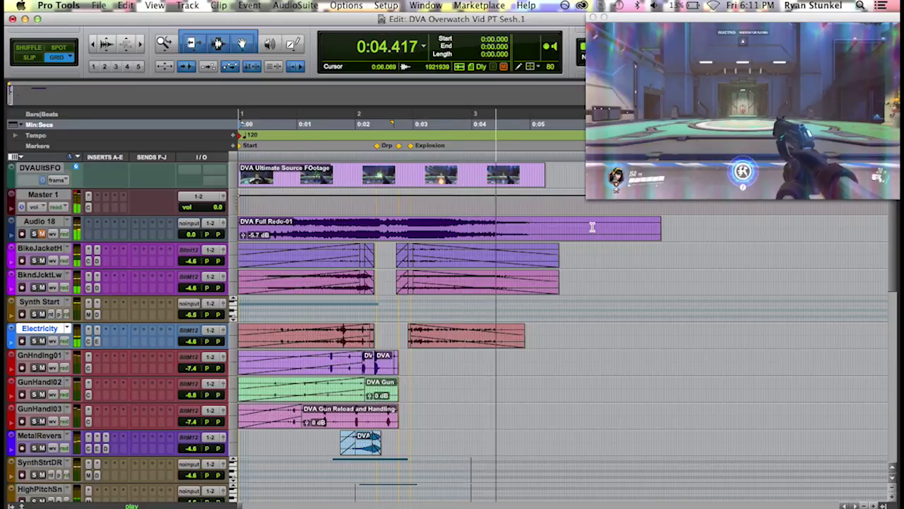
key(space)
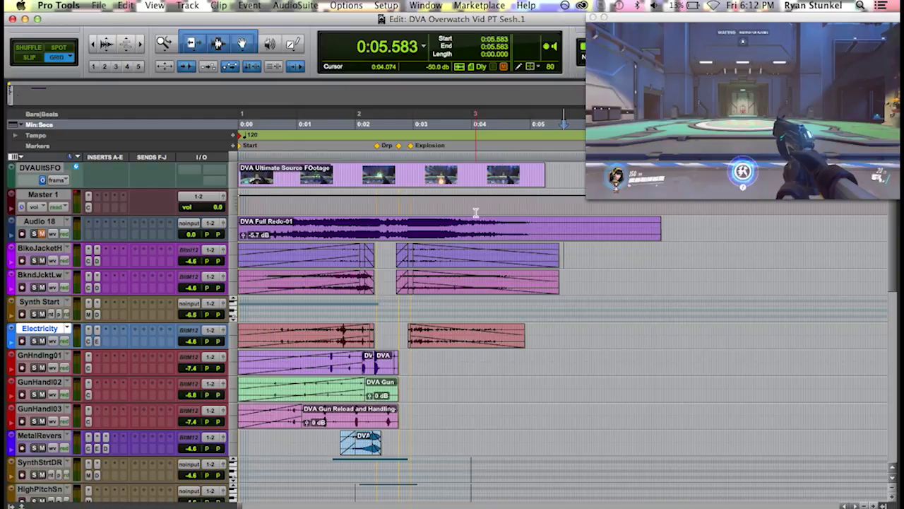
key(Return)
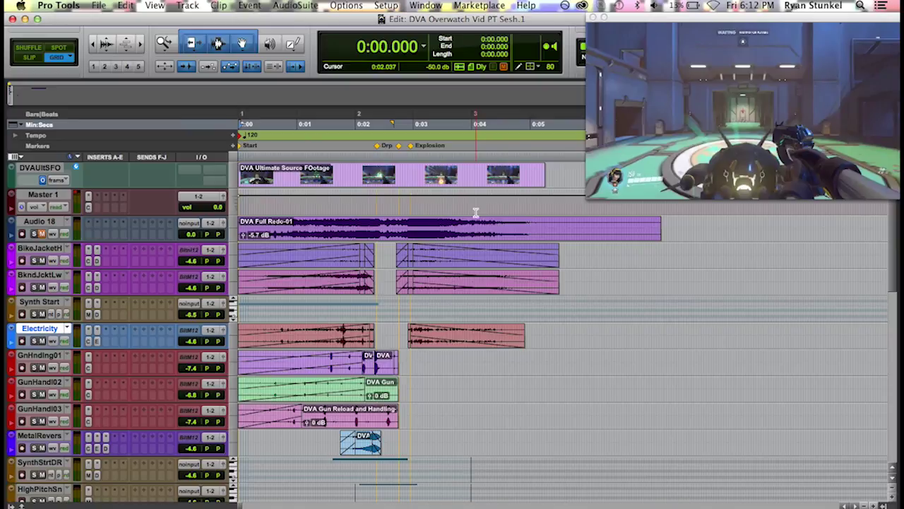
Stop playback in the second gap, then play on from 0:02.708 to about five seconds
key(space)
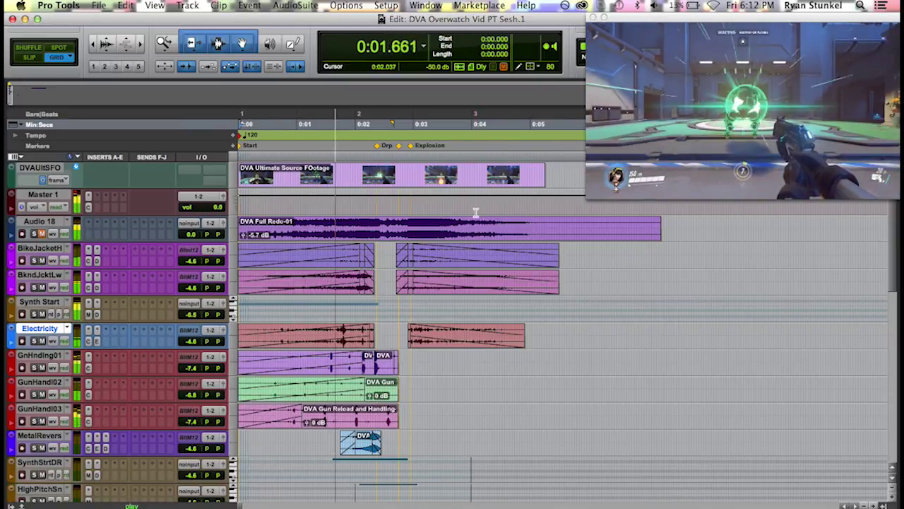
key(space)
click(395, 248)
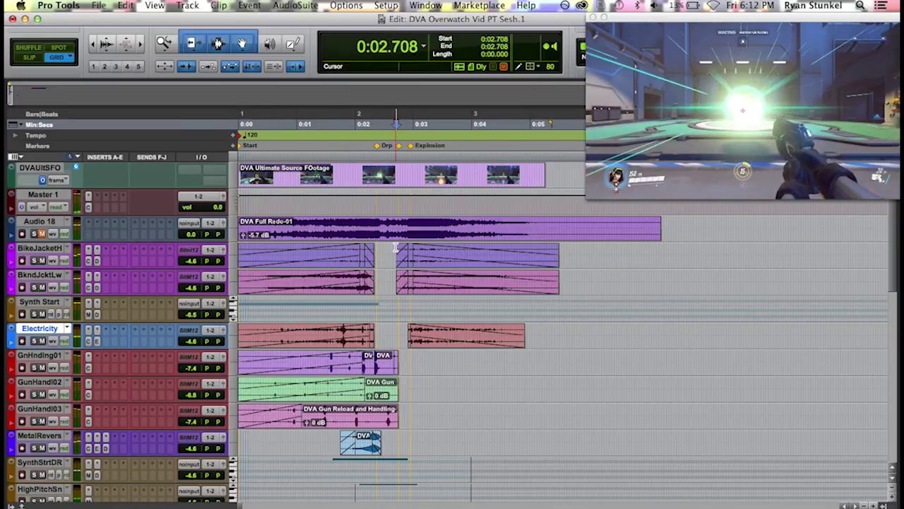
key(space)
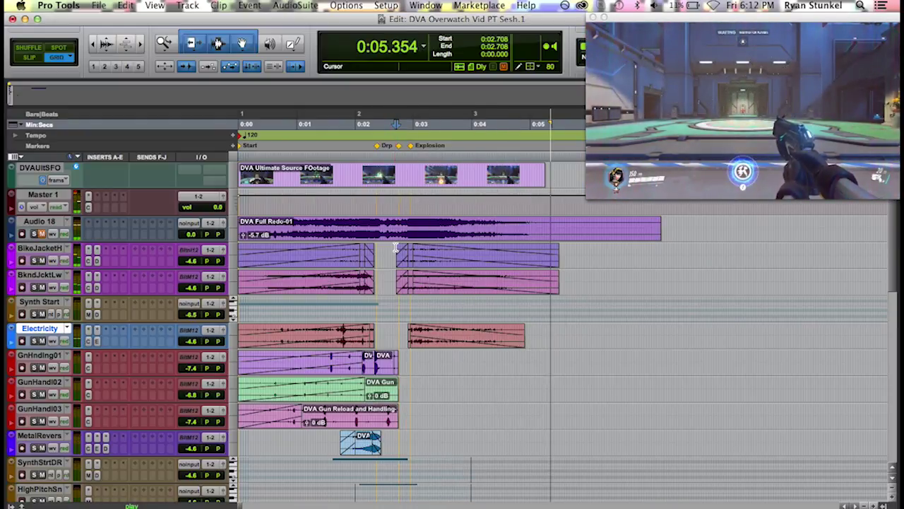
key(space)
Play the 0:01.875–0:03.000 range on BikeJacketH, then zoom in on the session start
drag(352, 250, 415, 258)
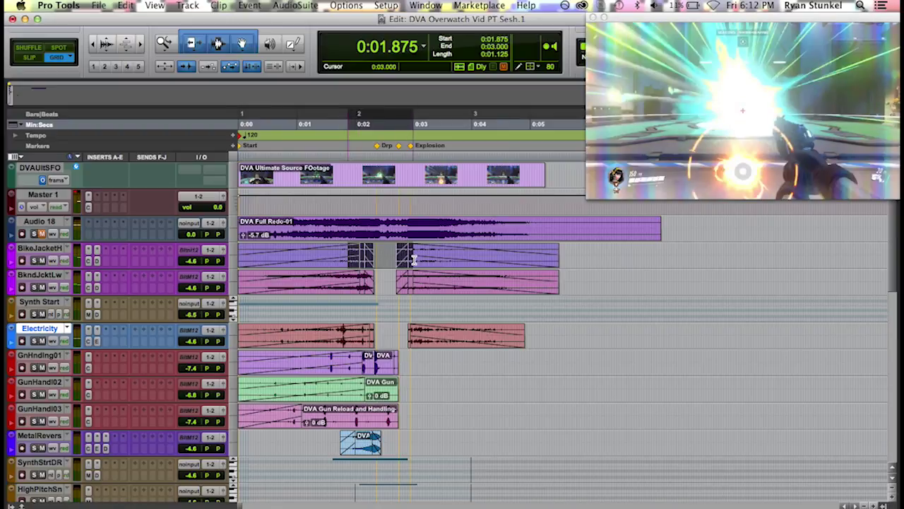
key(space)
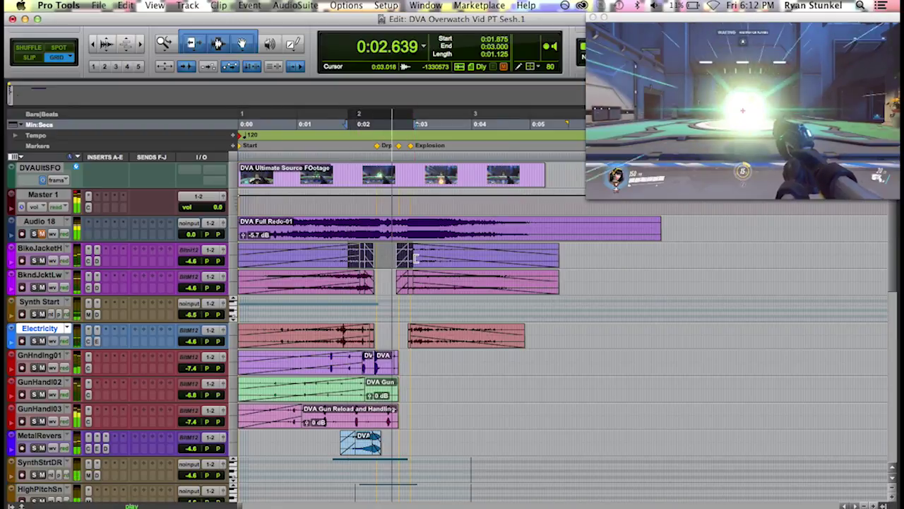
key(space)
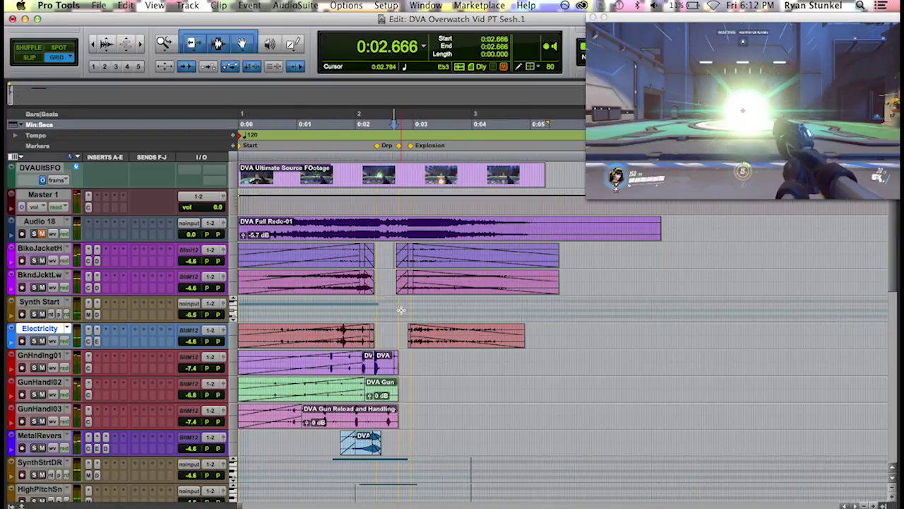
scroll(390, 288, down, 5)
scroll(390, 289, down, 5)
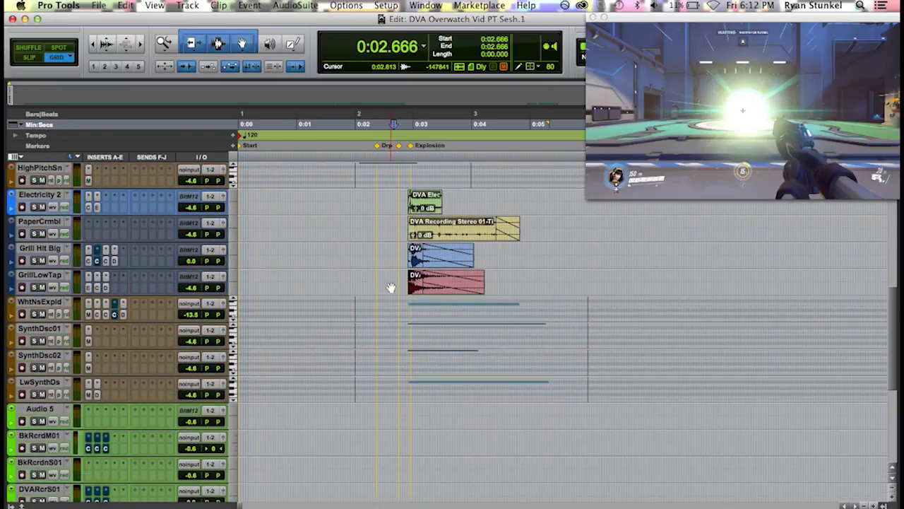
scroll(391, 288, up, 10)
key(Return)
key(super+bracketright)
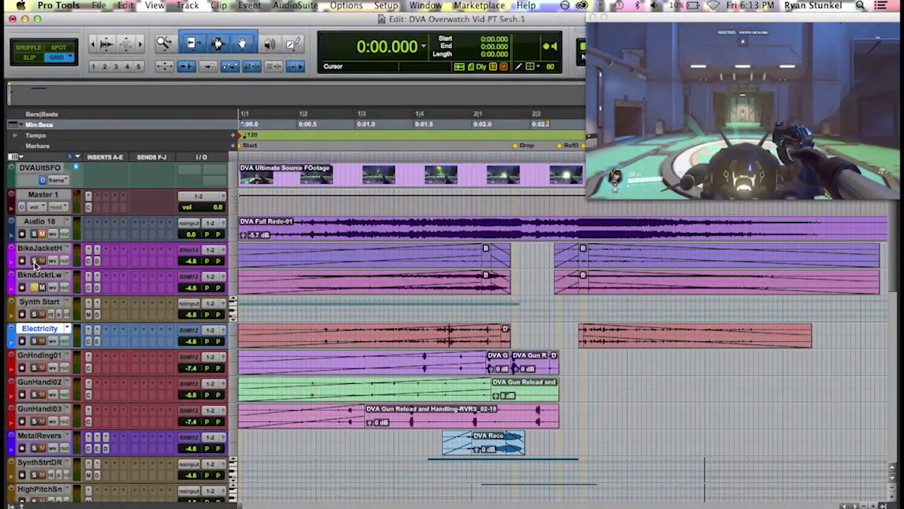
Play from the start to 0:02.500, then move the solo from BkndJcktLw to BikeJacketH
key(space)
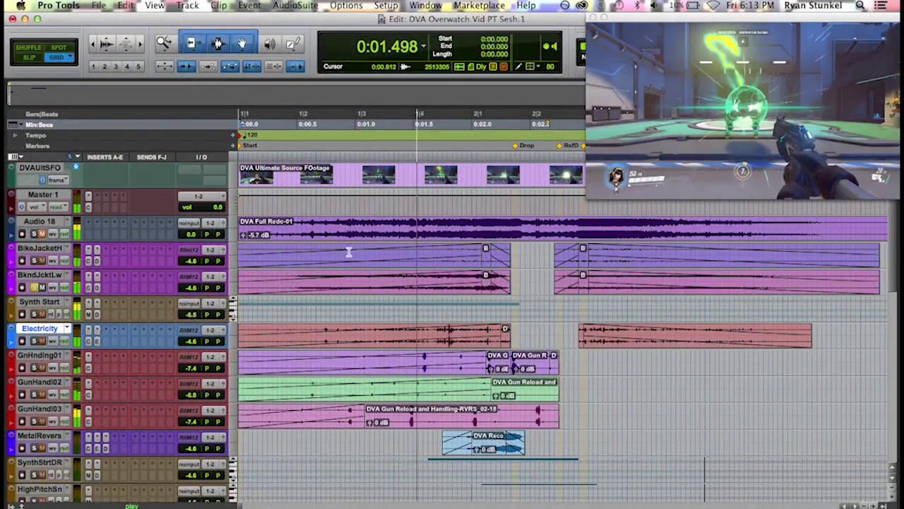
key(space)
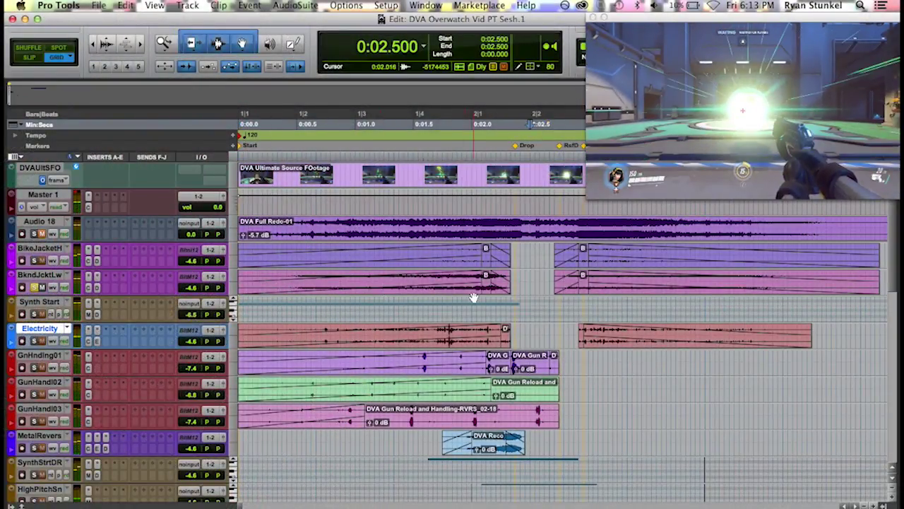
key(Return)
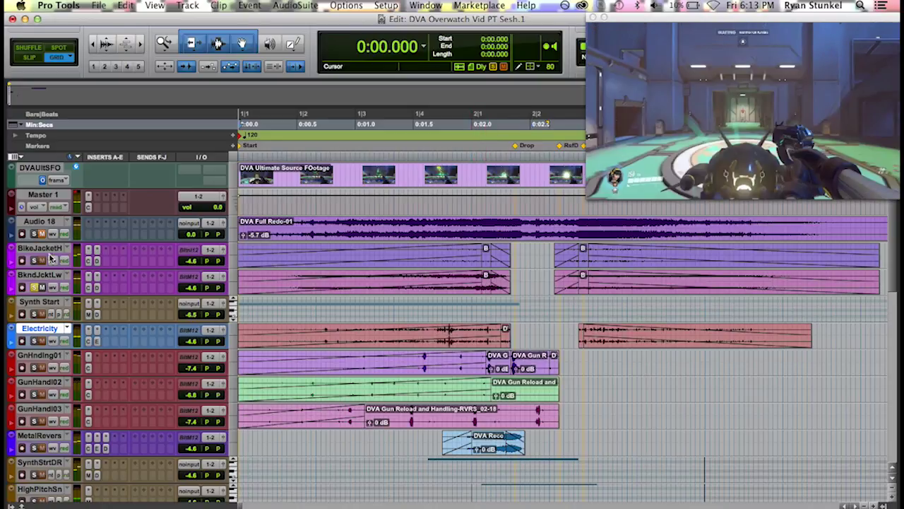
click(34, 287)
click(36, 260)
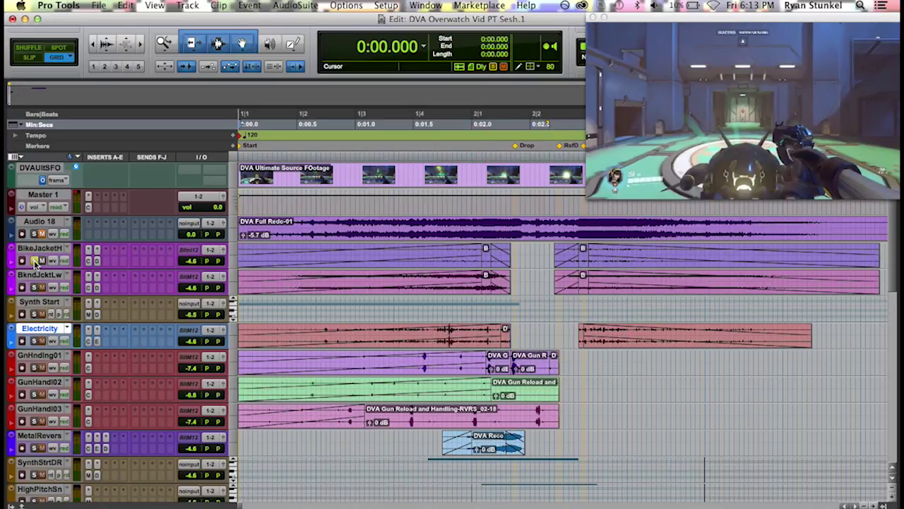
Play soloed BikeJacketH from the start, then from 0:02.666 to 0:05.250
key(space)
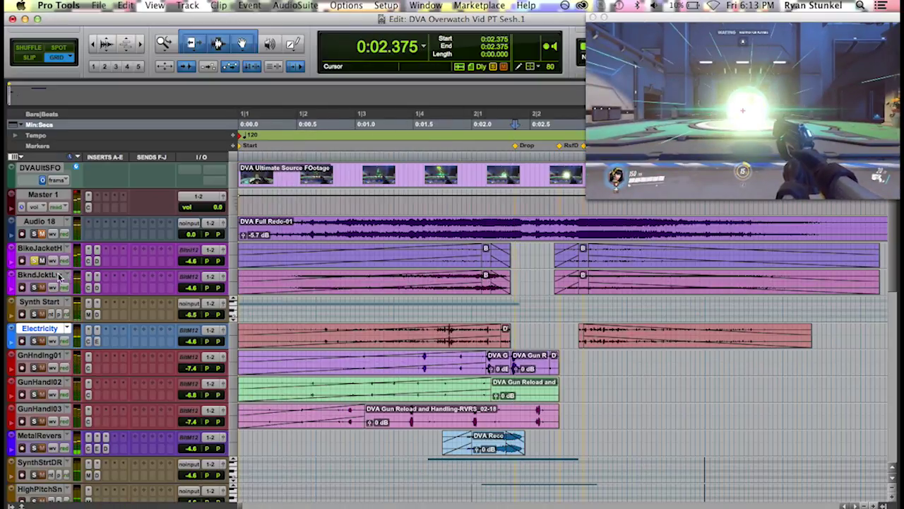
key(space)
key(Return)
key(space)
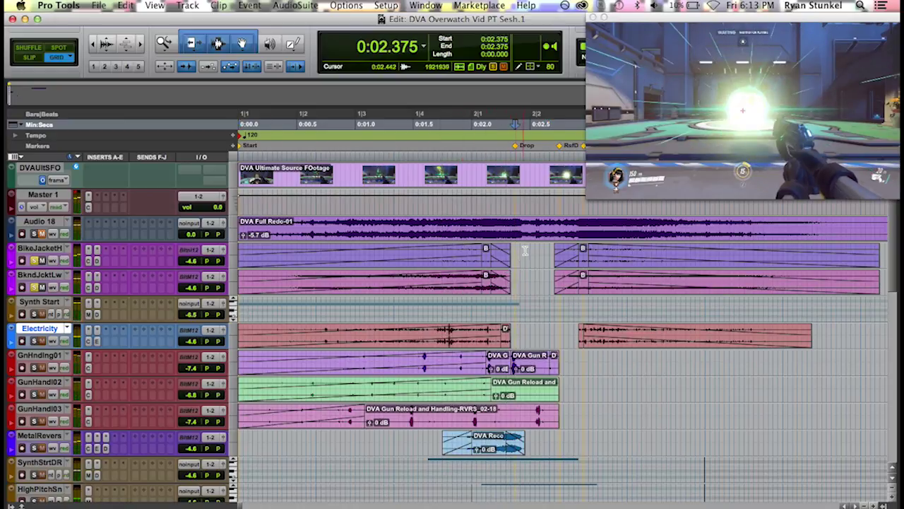
click(548, 248)
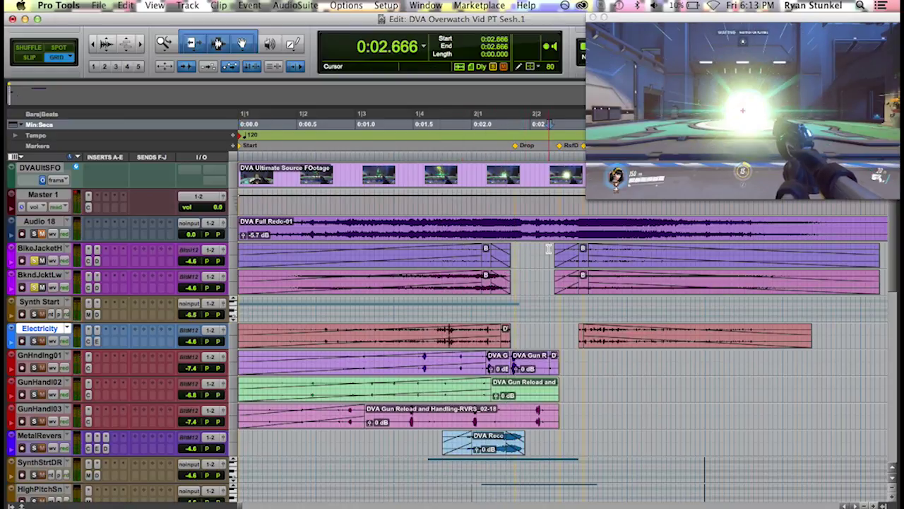
key(space)
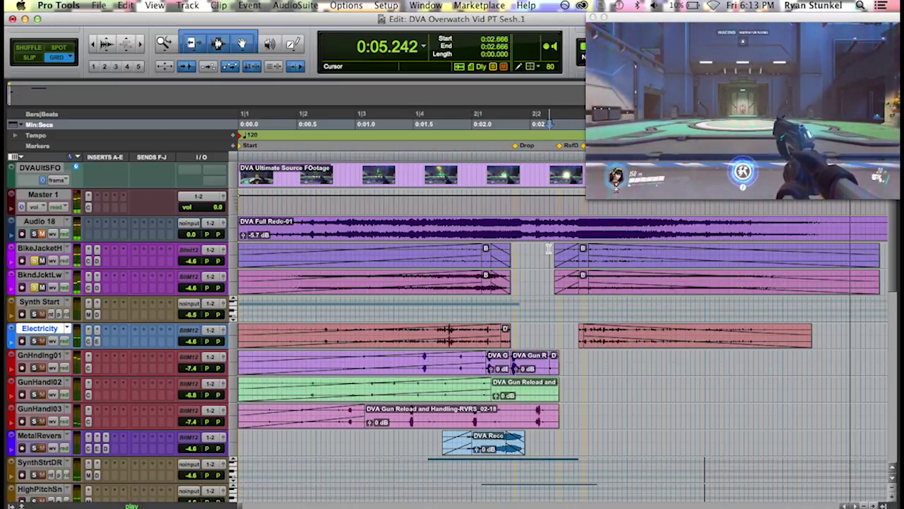
key(space)
key(Return)
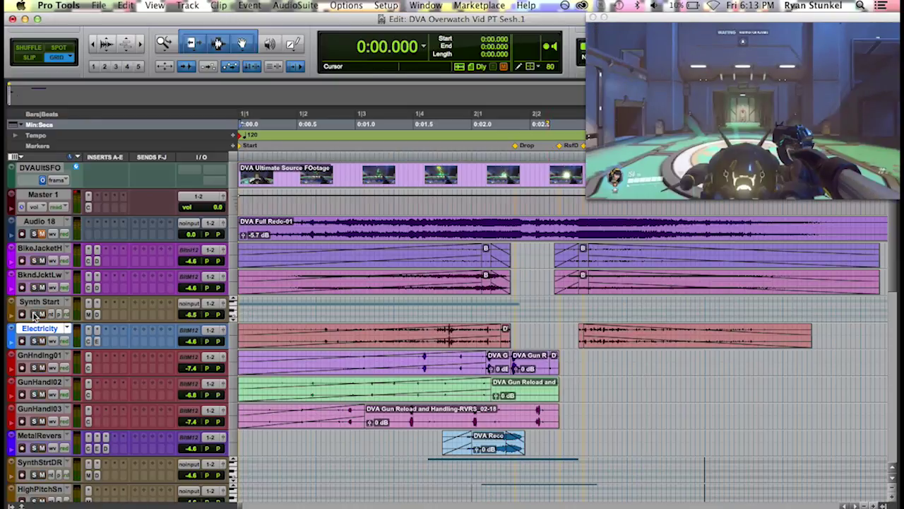
Inspect the Massive synth on Synth Start, then play from the start to the third gap
click(88, 315)
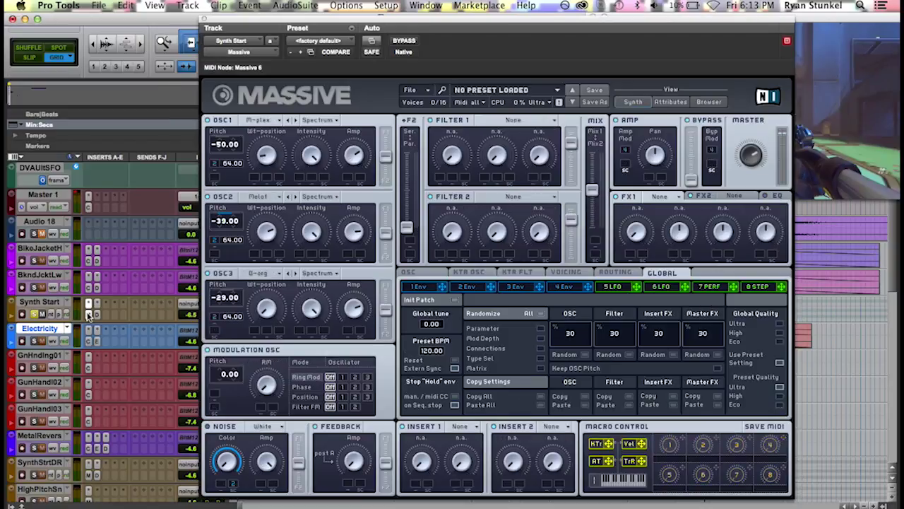
click(205, 20)
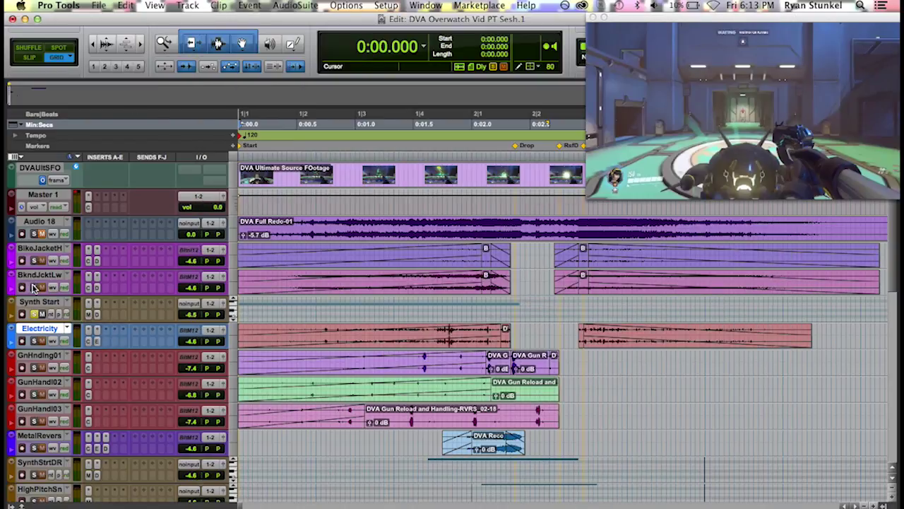
key(space)
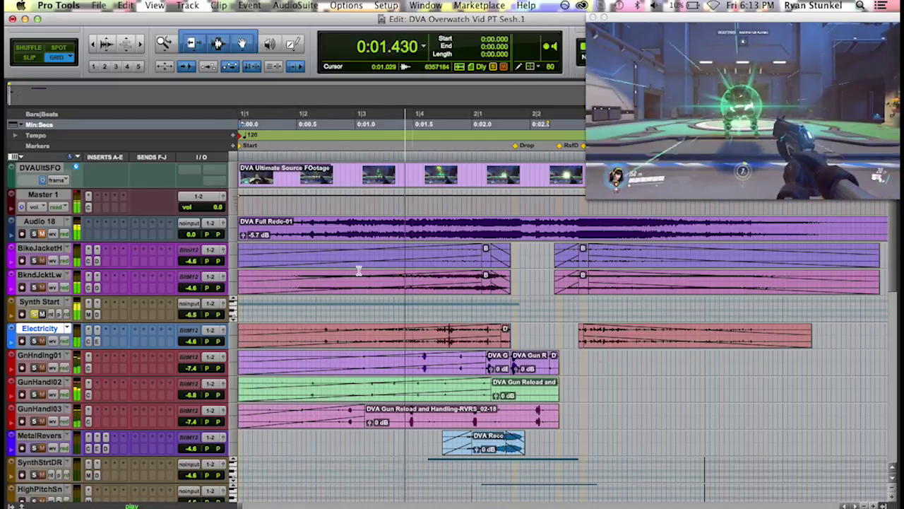
key(space)
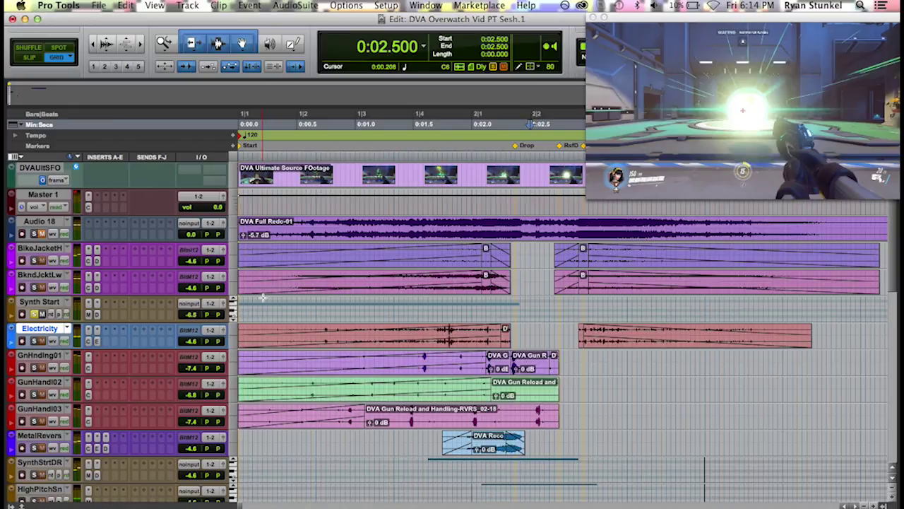
key(Return)
Add BkndJcktLw to the solo and play the soloed layers from the start
click(33, 287)
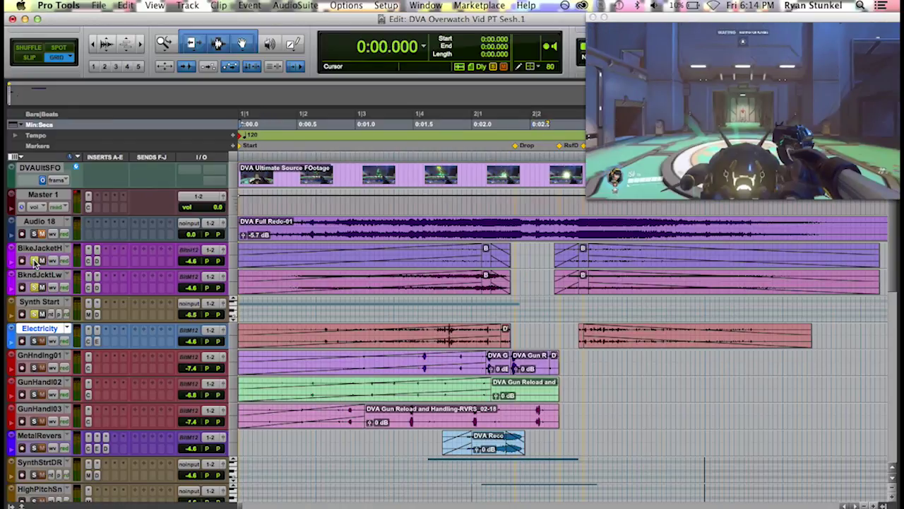
key(space)
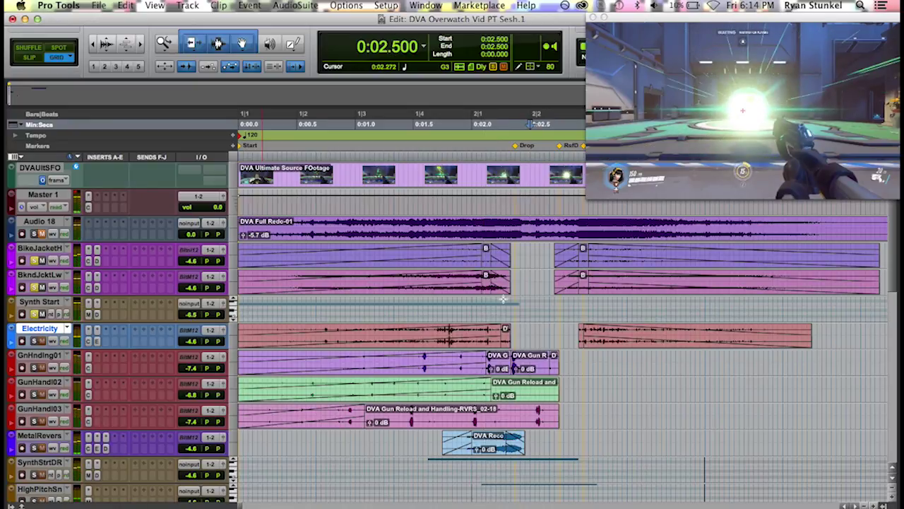
scroll(453, 303, down, 1)
scroll(404, 307, up, 1)
key(Return)
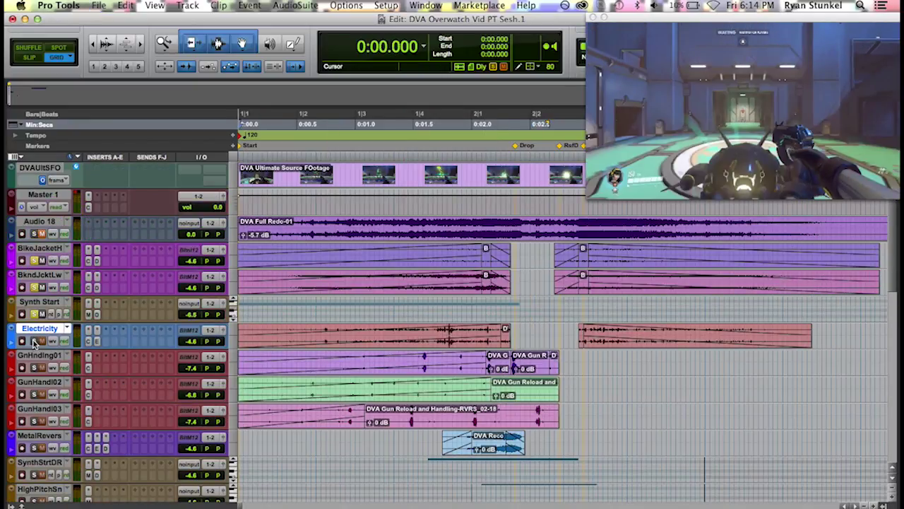
key(space)
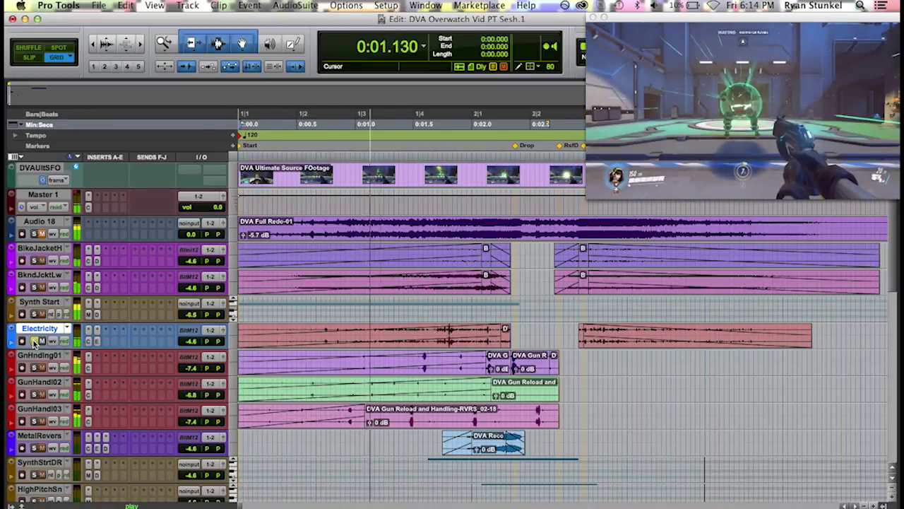
key(space)
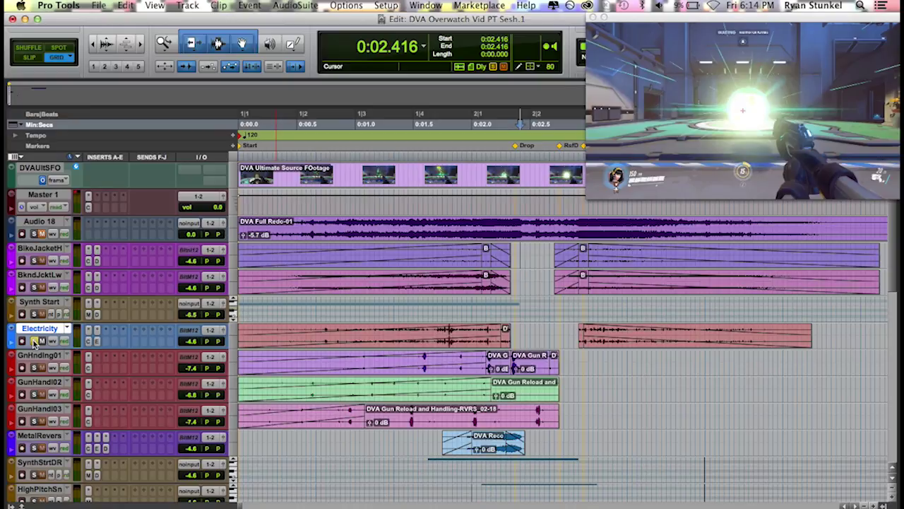
key(Return)
key(space)
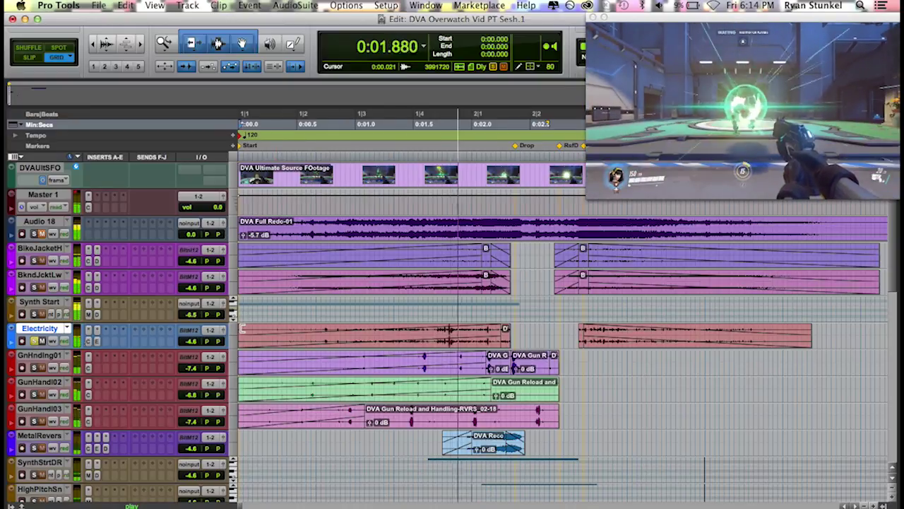
key(space)
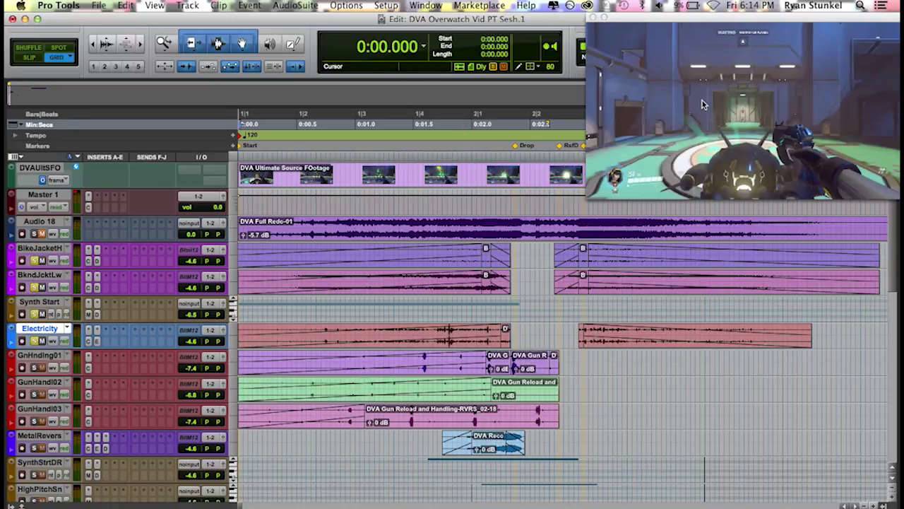
key(space)
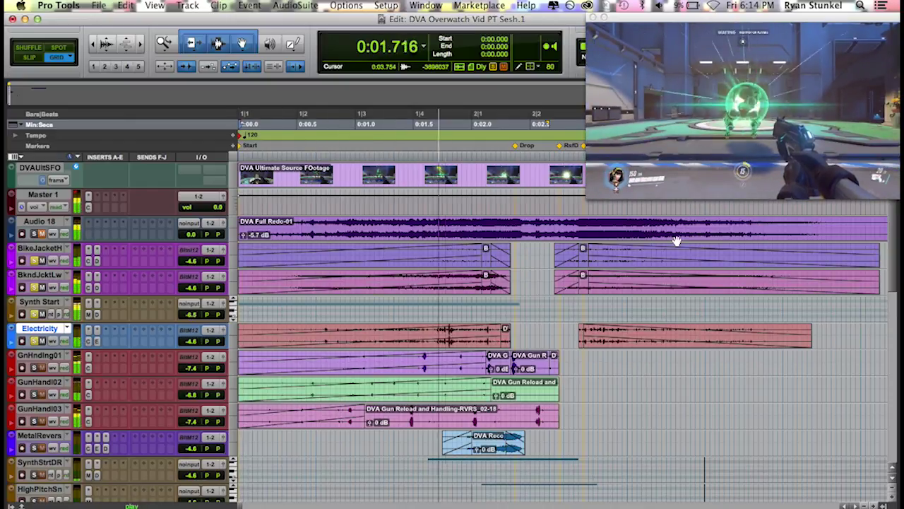
key(space)
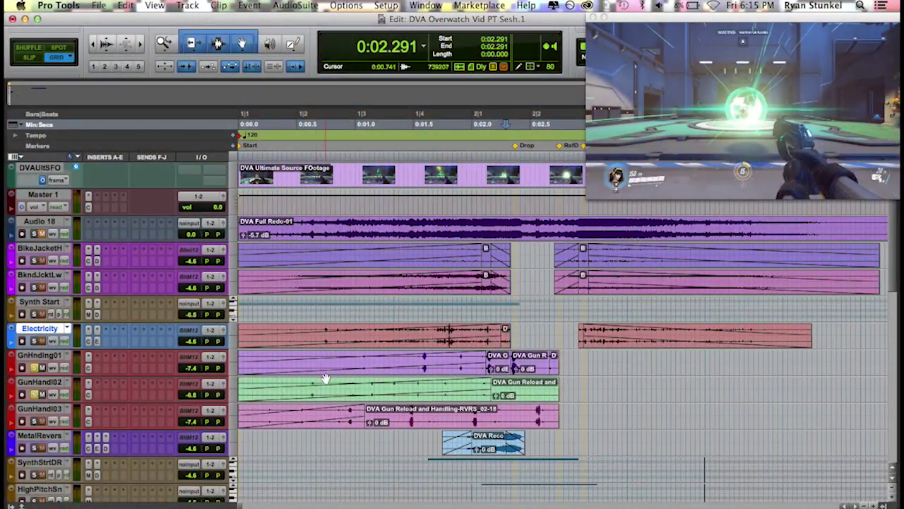
Select GnHndlng01, GunHand02 and GunHand03, solo them, and play them against the footage
drag(61, 355, 52, 415)
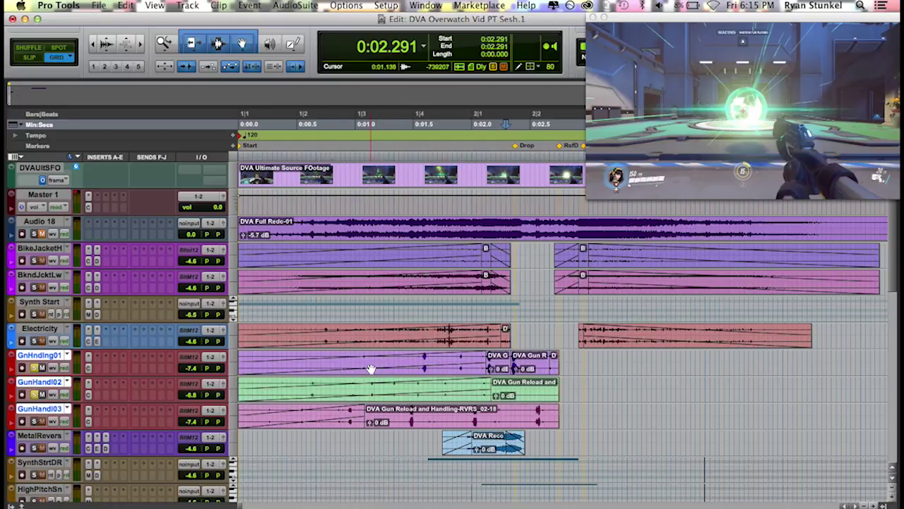
key(Return)
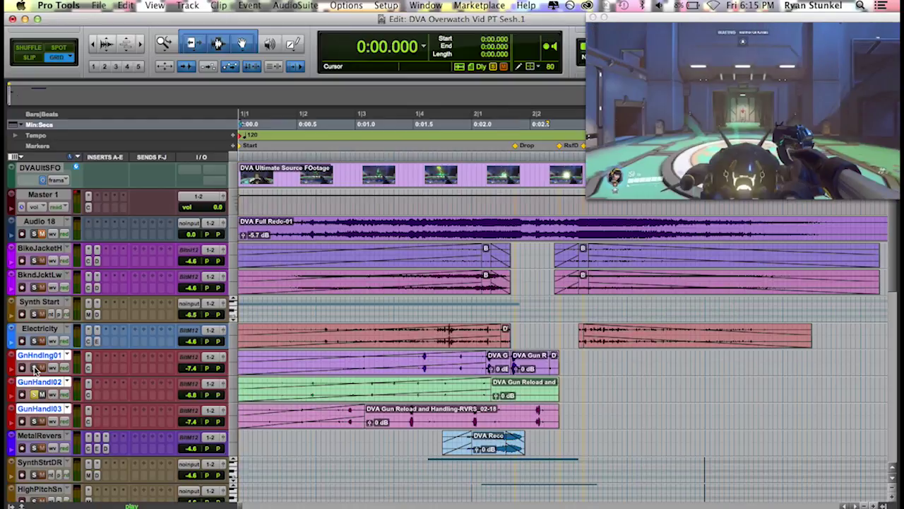
key(space)
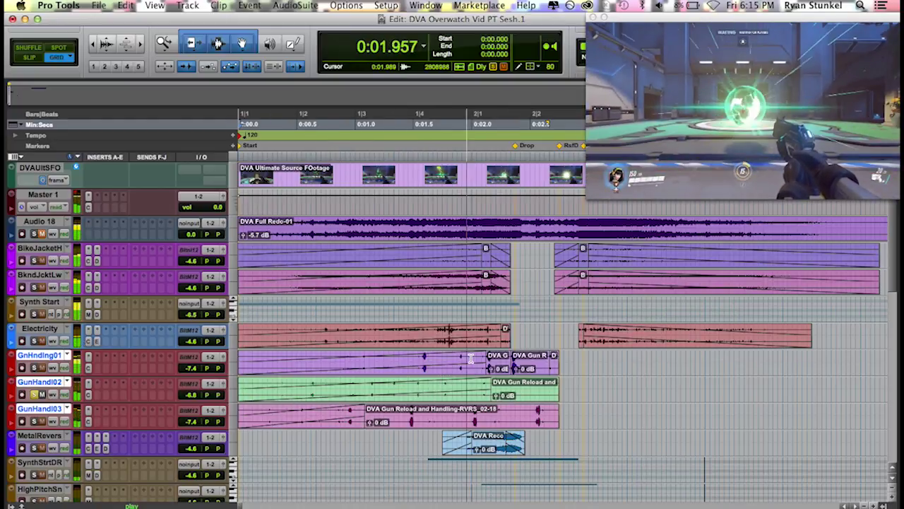
key(space)
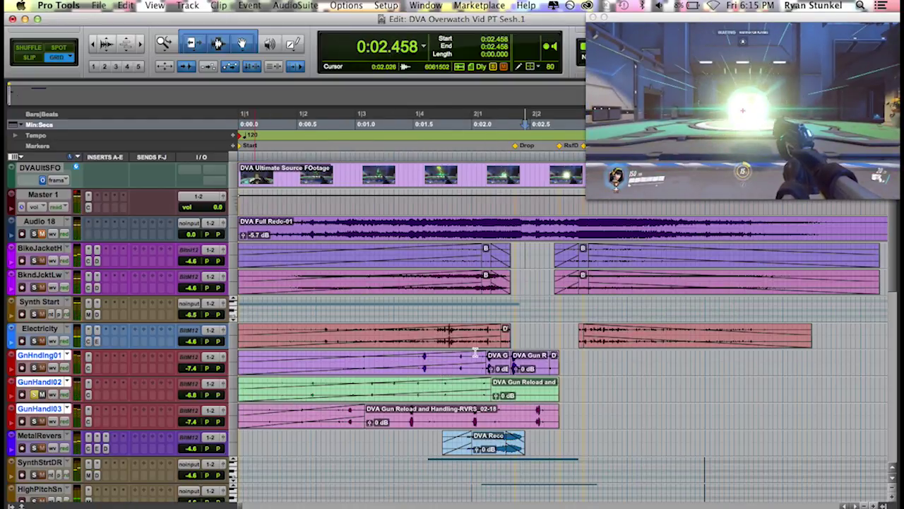
key(Return)
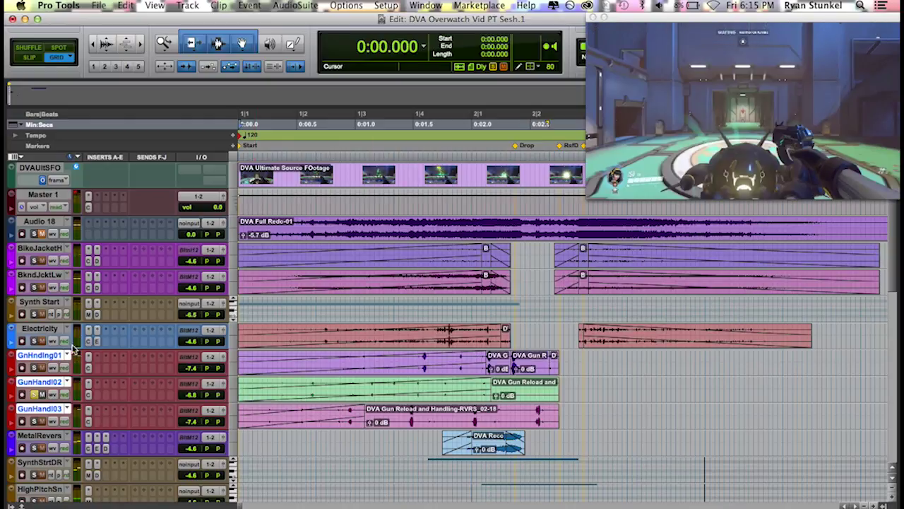
click(34, 368)
key(space)
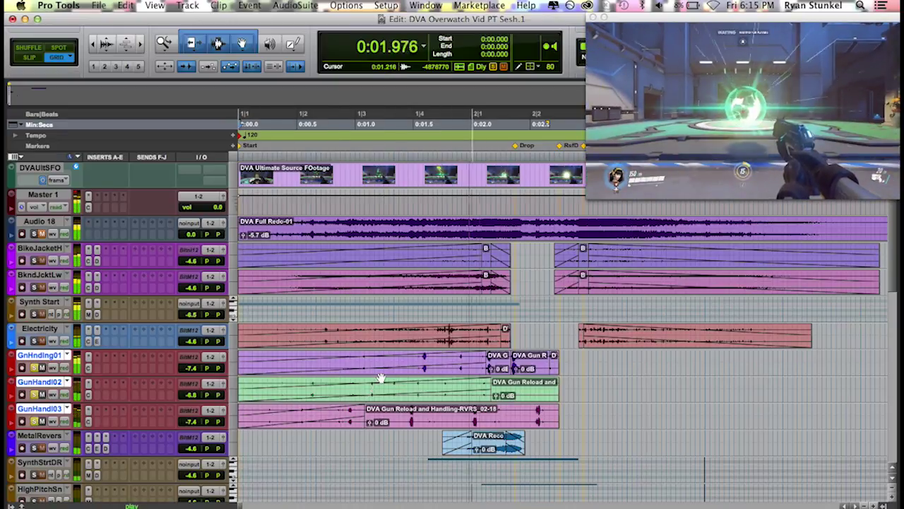
key(space)
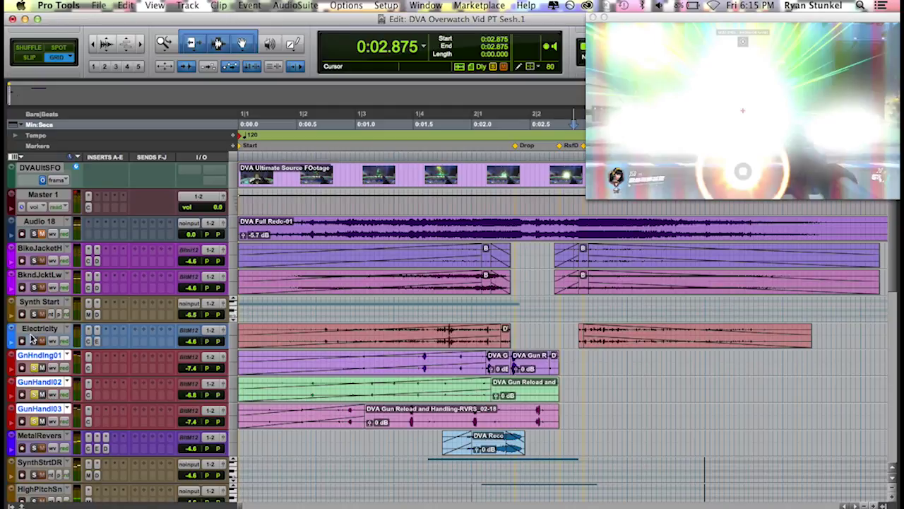
Play the session from the start, then play a short selection on BikeJacketH
key(Return)
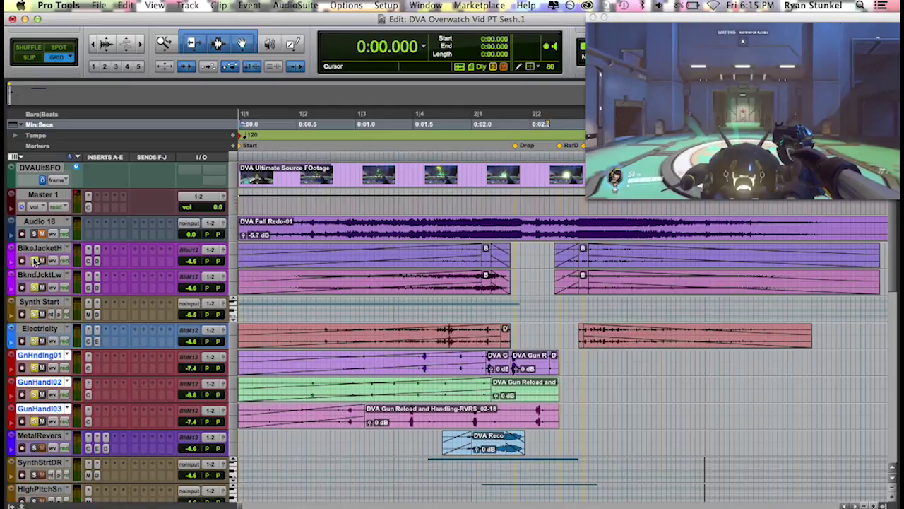
key(space)
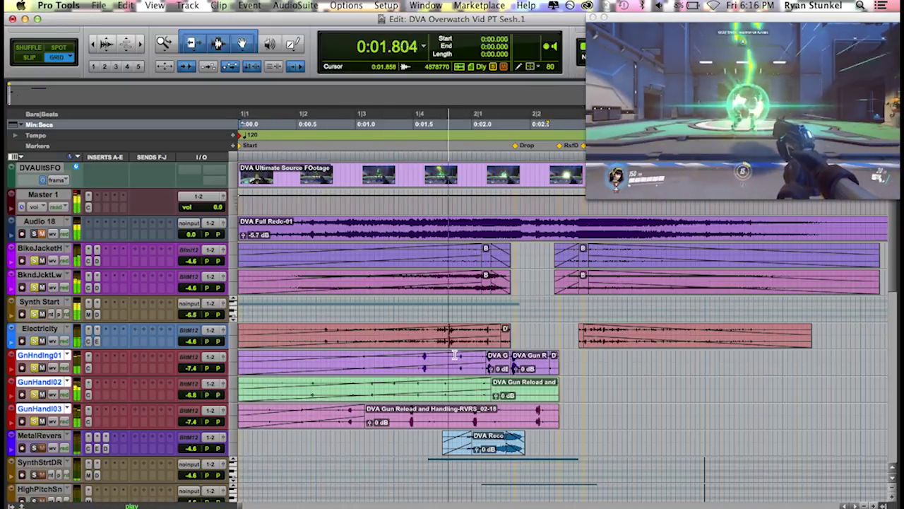
key(space)
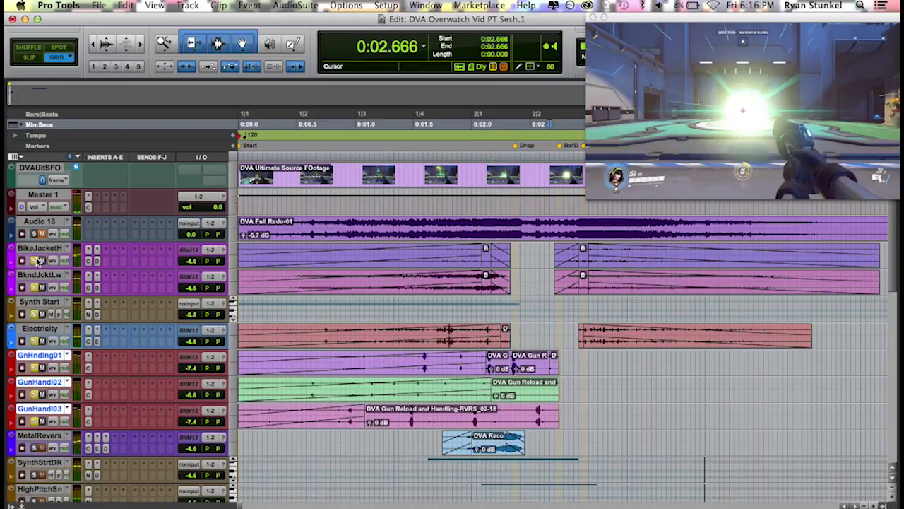
scroll(460, 255, right, 3)
drag(480, 255, 460, 254)
key(space)
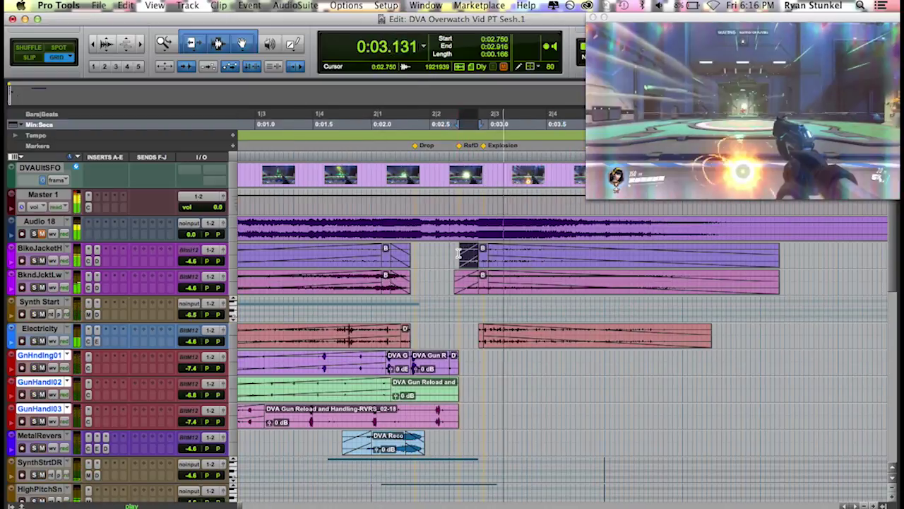
key(space)
Select 0:02.791–0:06.083 across both jacket tracks, solo BikeJacketH, and play from 0:02.708 to 0:04.791
shift+click(457, 253)
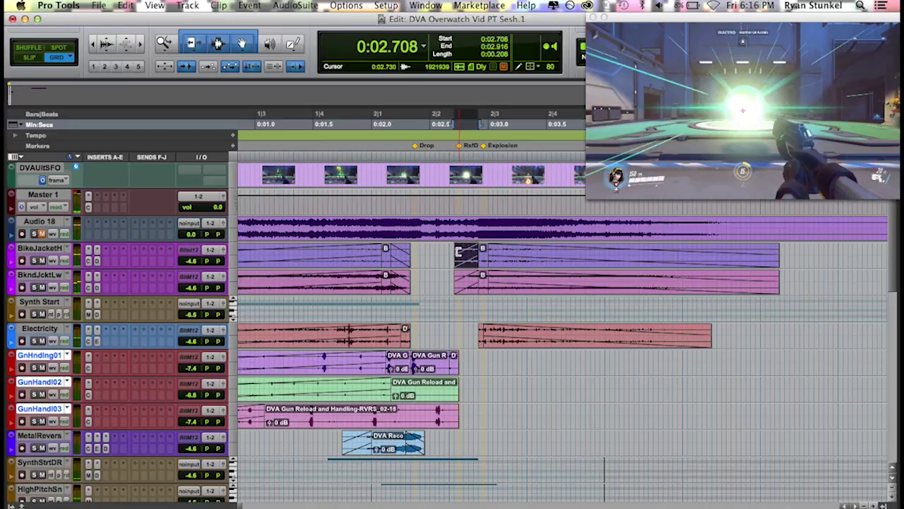
drag(470, 253, 849, 283)
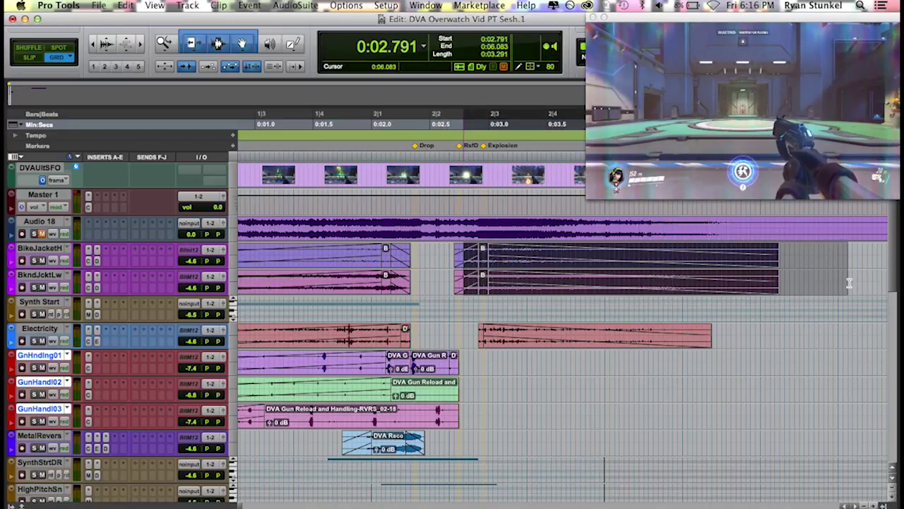
drag(32, 260, 36, 288)
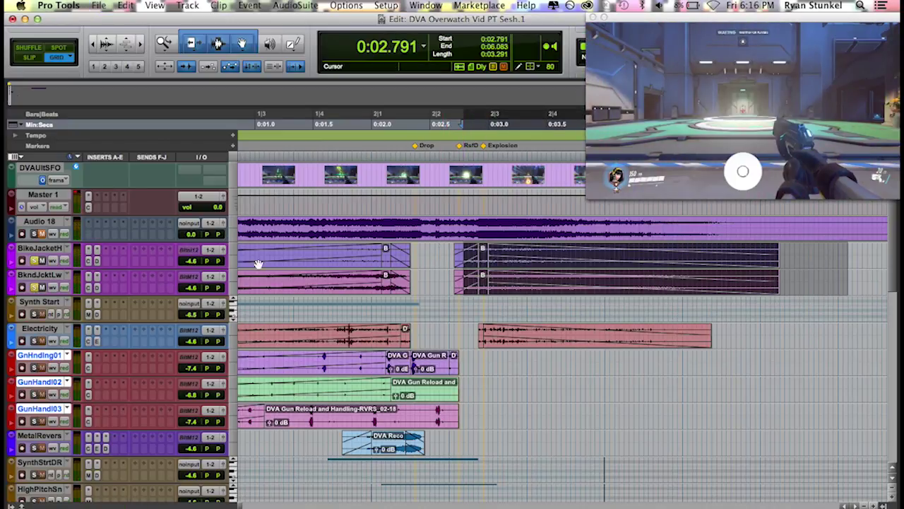
shift+click(453, 249)
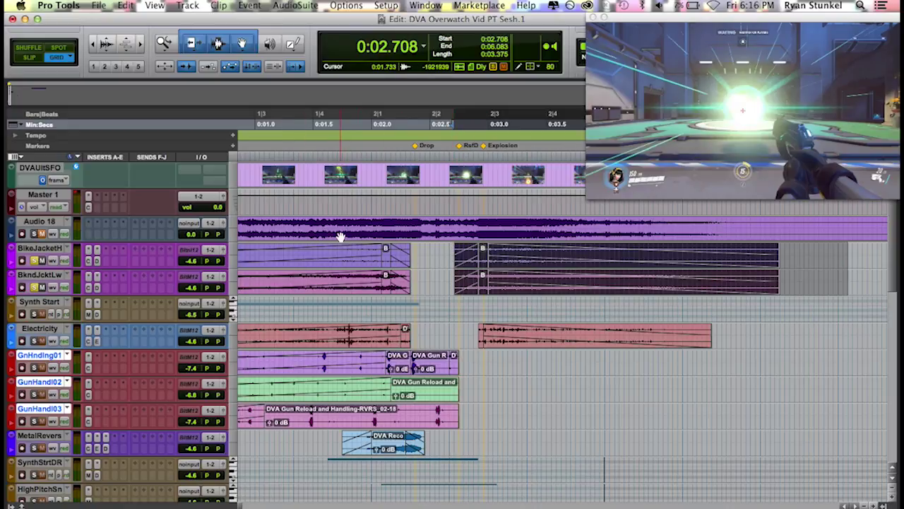
key(space)
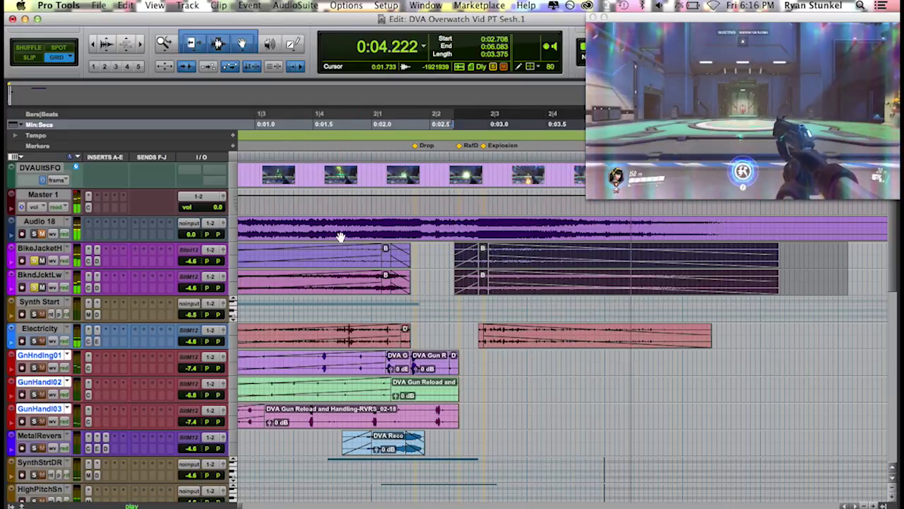
key(space)
scroll(444, 246, down, 10)
scroll(445, 246, right, 5)
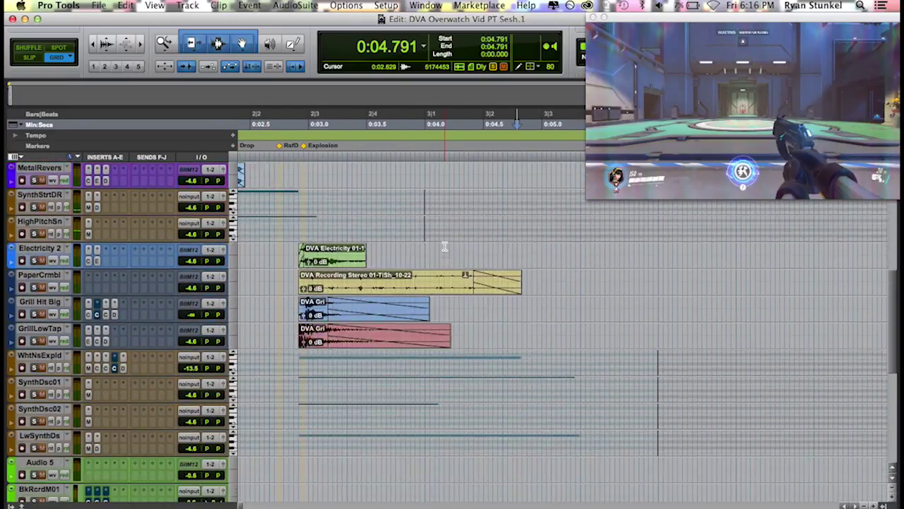
Solo SynthDsc01 and play it from 0:02.794 to 0:04.583, then replay the explosion
scroll(444, 246, down, 2)
click(285, 306)
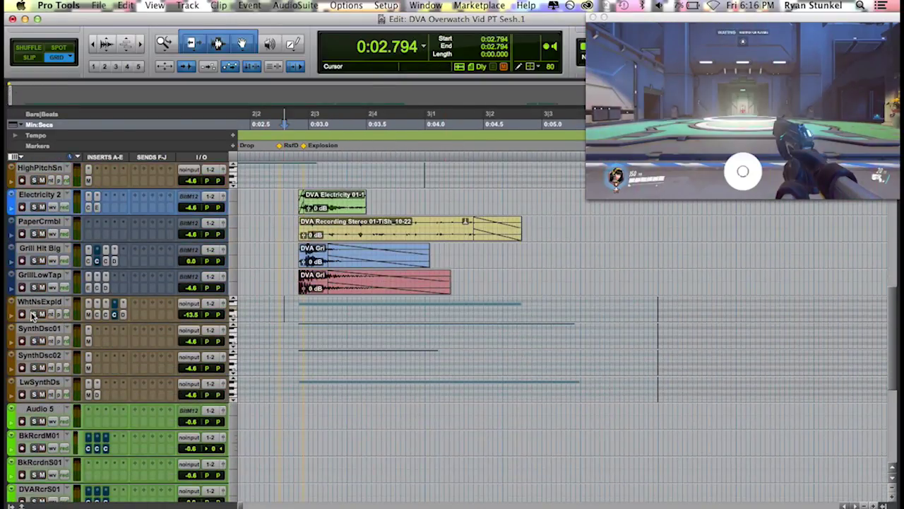
click(34, 340)
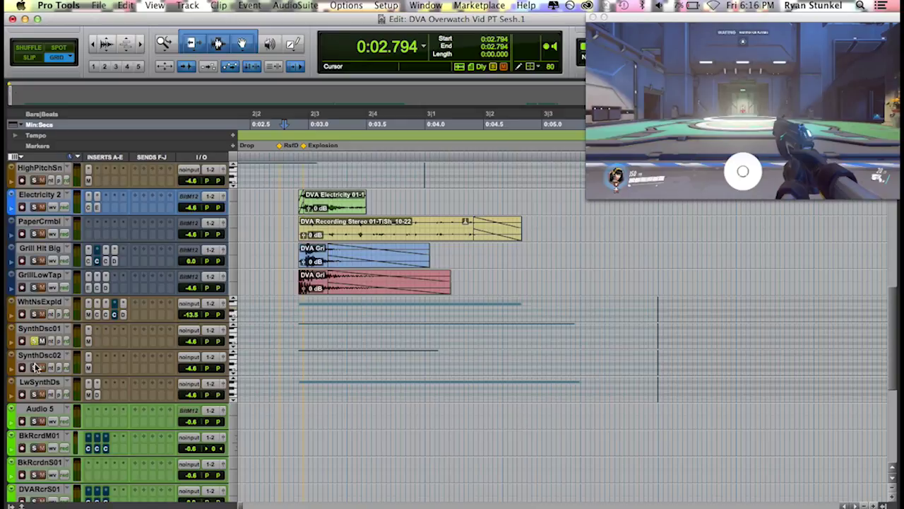
key(space)
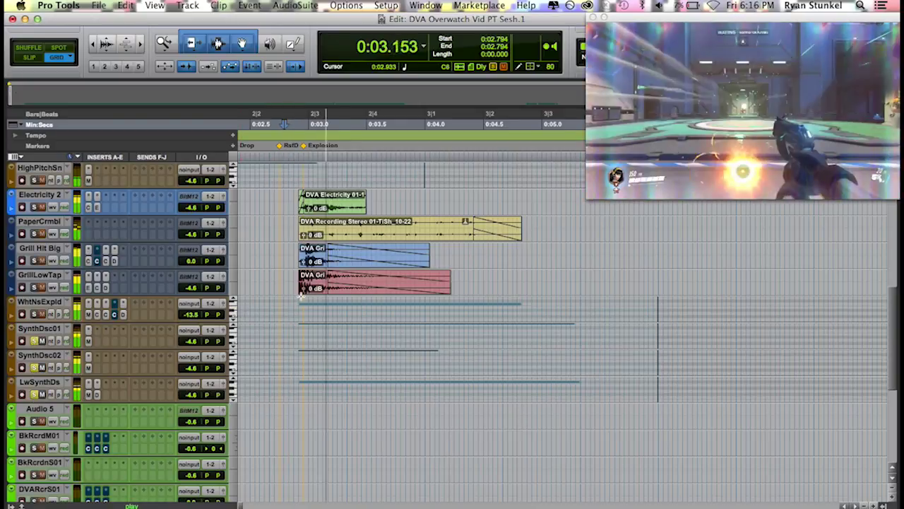
key(space)
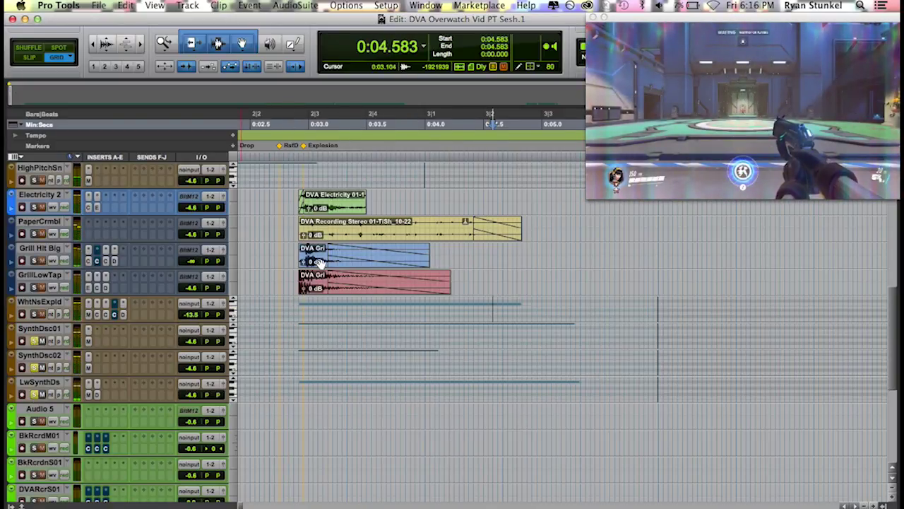
scroll(289, 276, up, 8)
scroll(290, 276, left, 5)
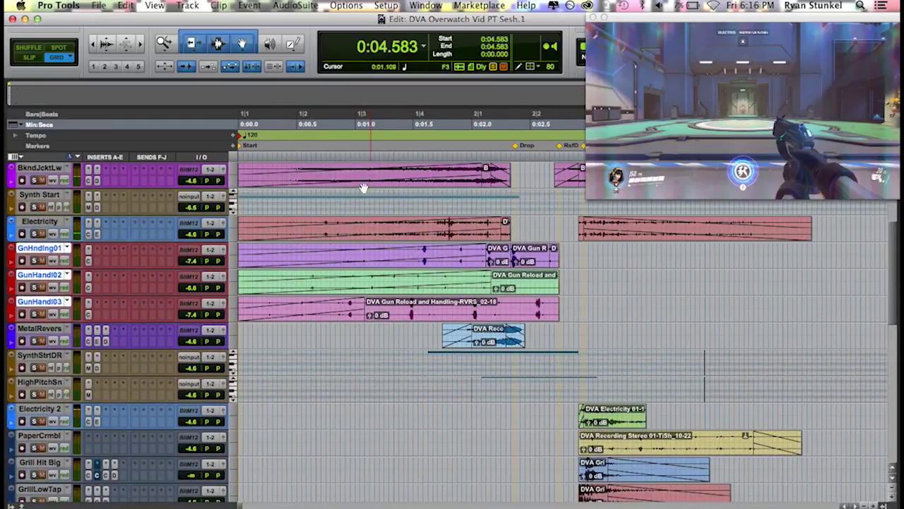
scroll(346, 201, down, 7)
scroll(346, 201, right, 6)
scroll(347, 201, left, 2)
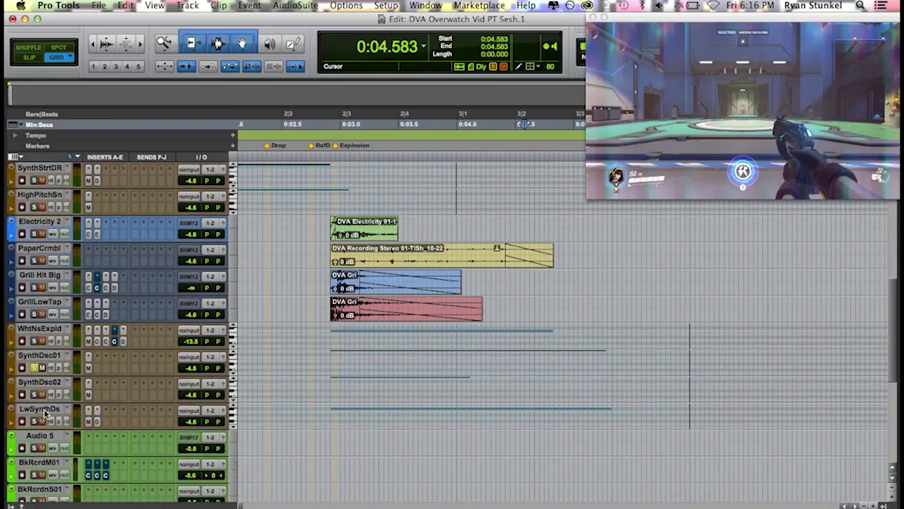
click(325, 304)
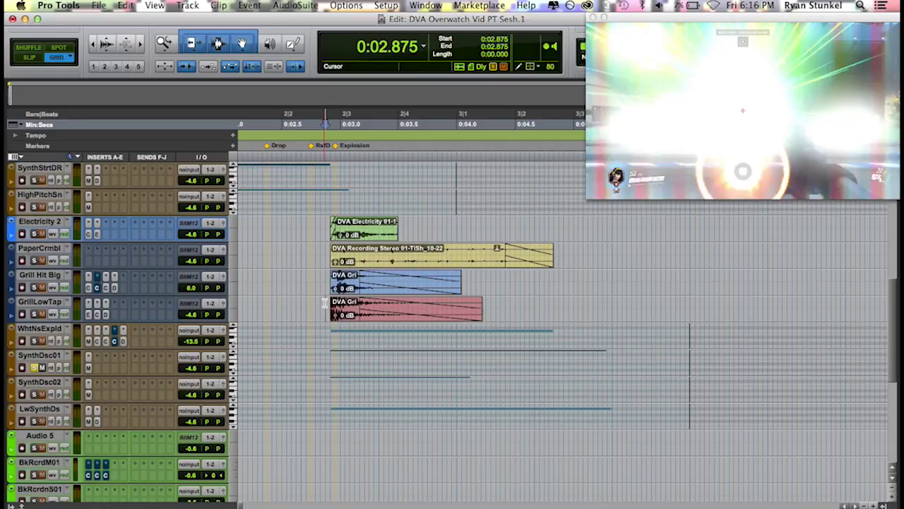
key(space)
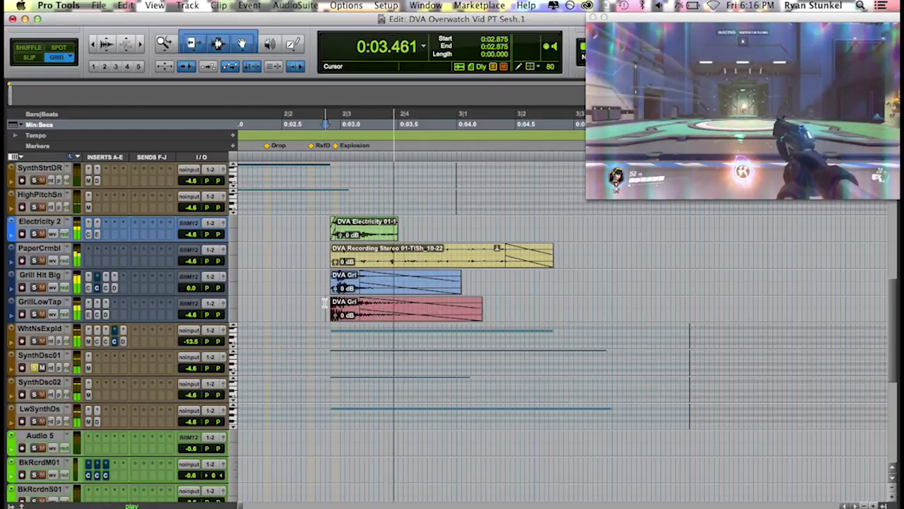
Swap the solo to SynthDsc02 and replay the explosion from near 2|2
click(33, 368)
click(34, 394)
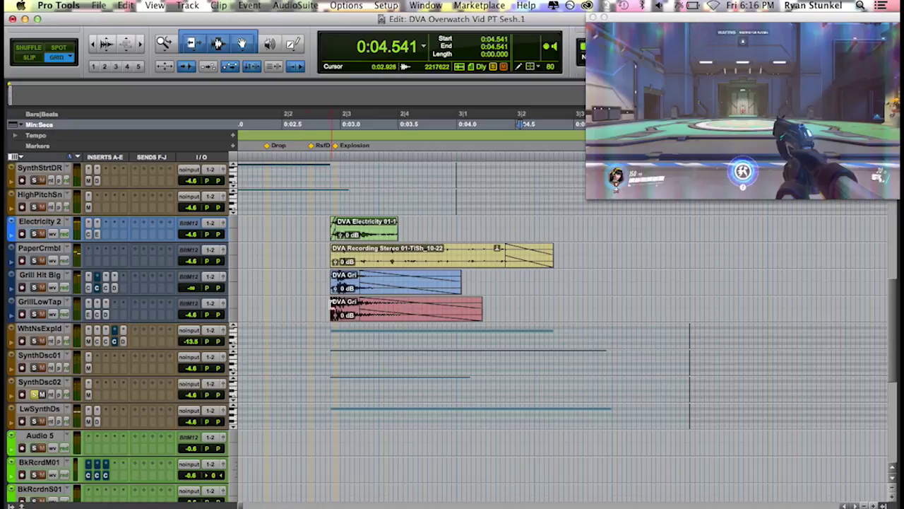
click(326, 305)
key(space)
Swap the solo to LwSynthDs and replay the explosion from near 2|2
key(space)
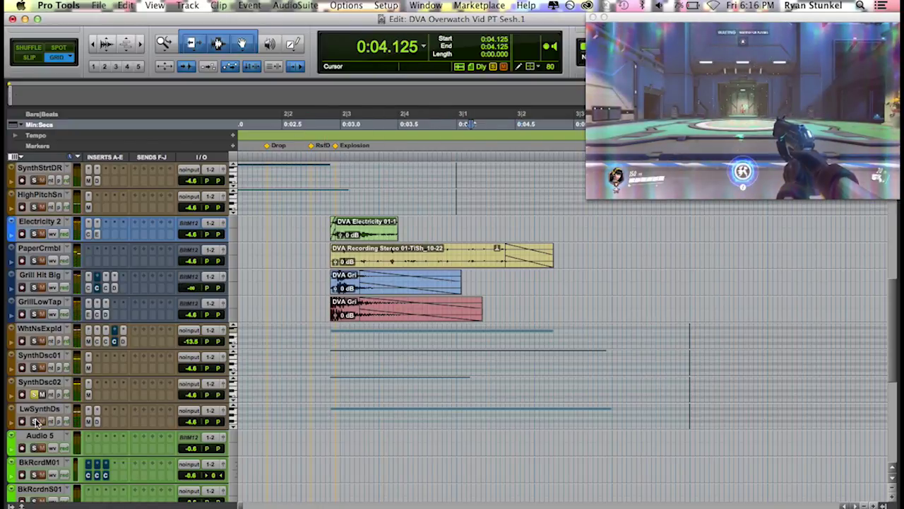
click(34, 394)
click(34, 421)
click(326, 305)
key(space)
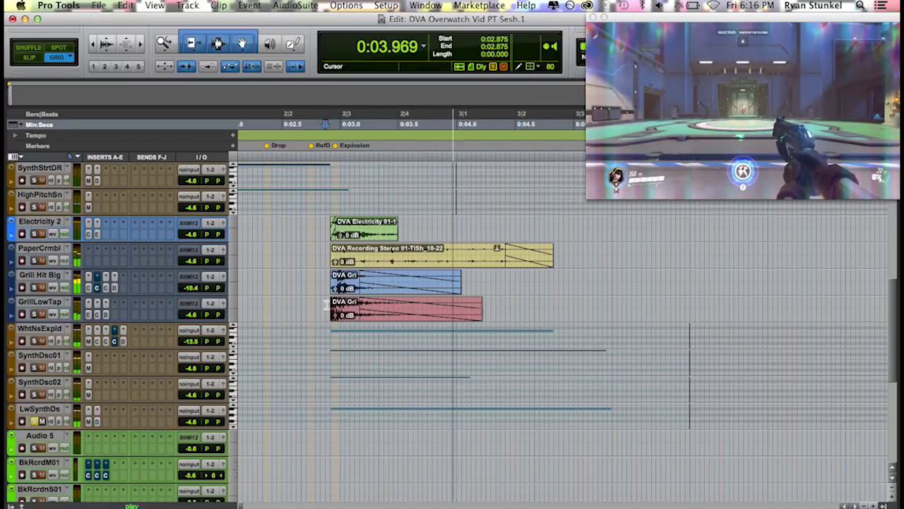
key(space)
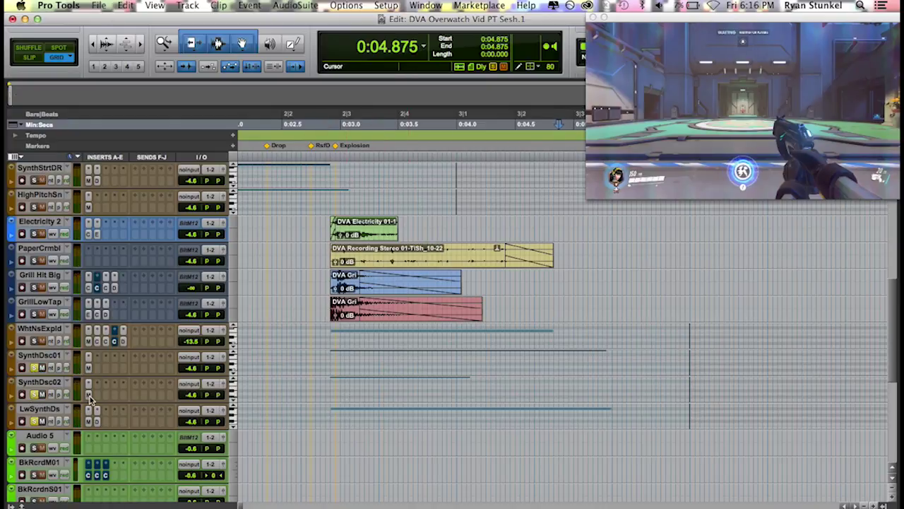
Return the solo to SynthDsc02 and play it from 0:02.890, then from 0:02.848
click(33, 421)
click(33, 394)
click(327, 383)
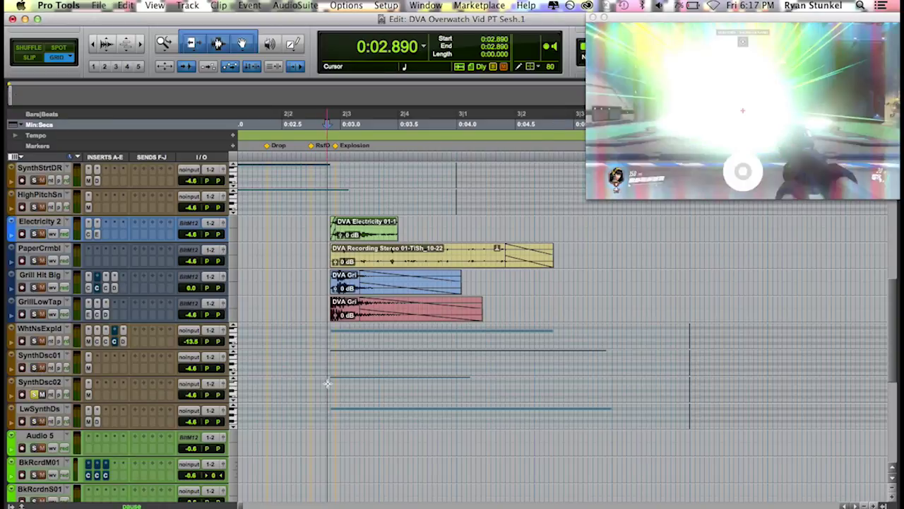
key(space)
key(space)
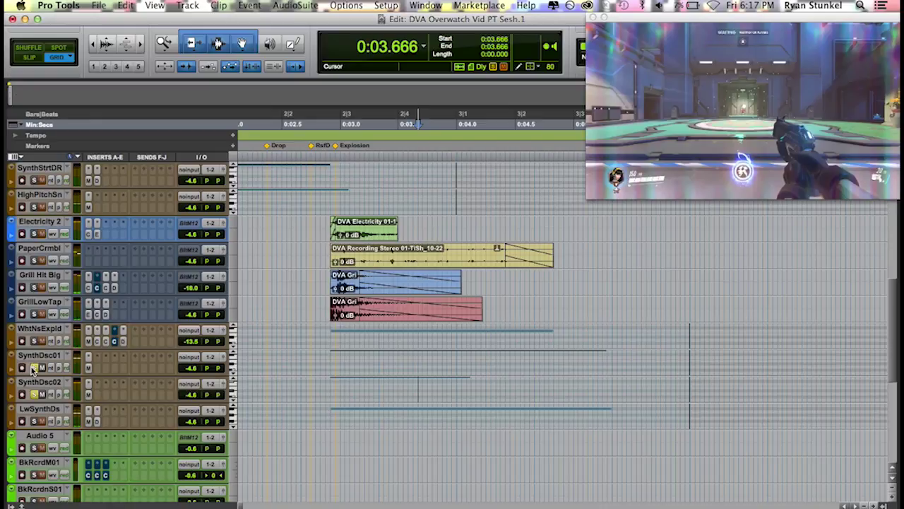
click(322, 356)
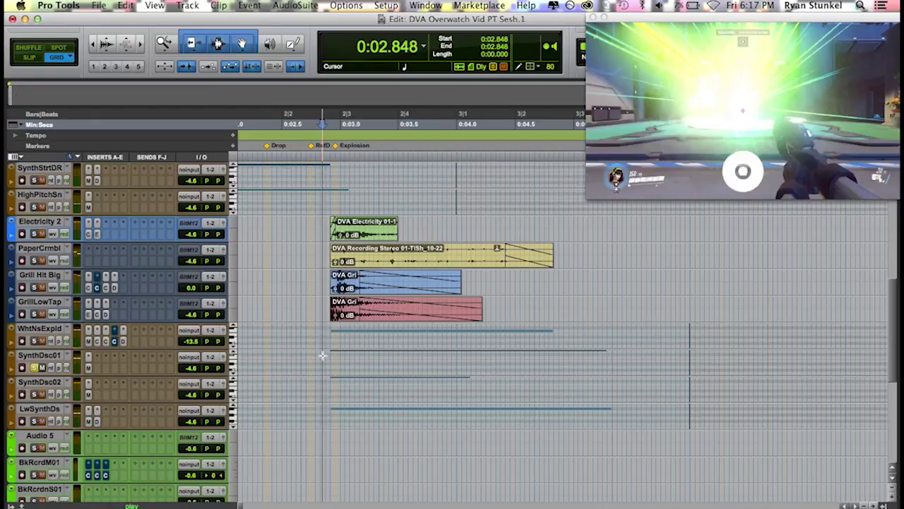
key(space)
key(space)
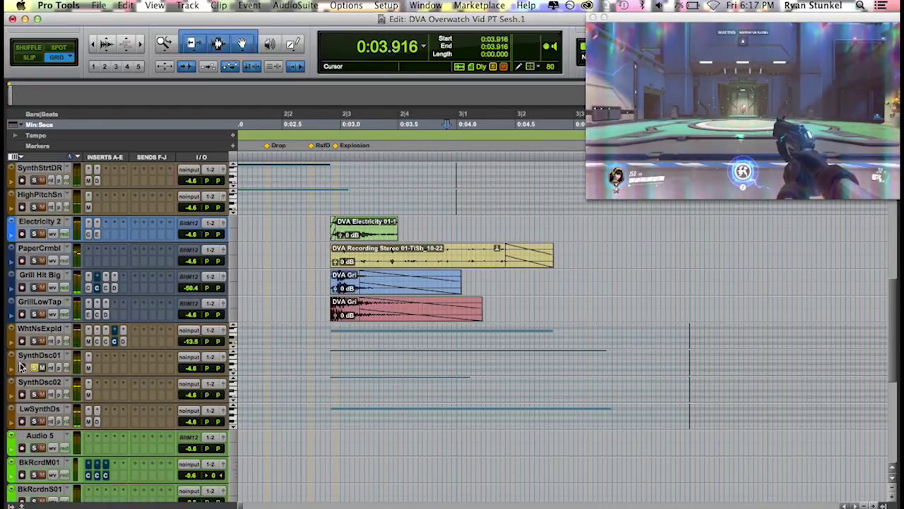
scroll(332, 335, up, 10)
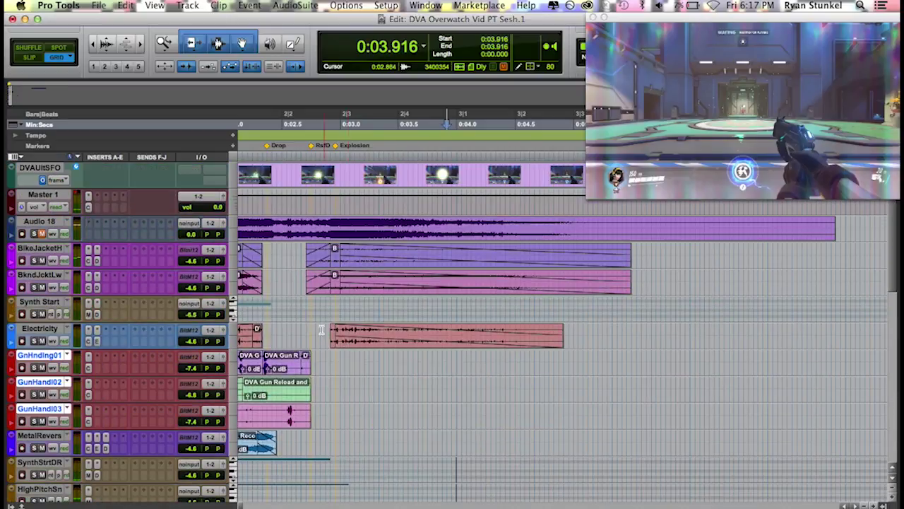
Play the upper layers from 0:02.750 to 0:05.000, then from the Electricity 2 clip start at 0:02.833
click(313, 330)
key(space)
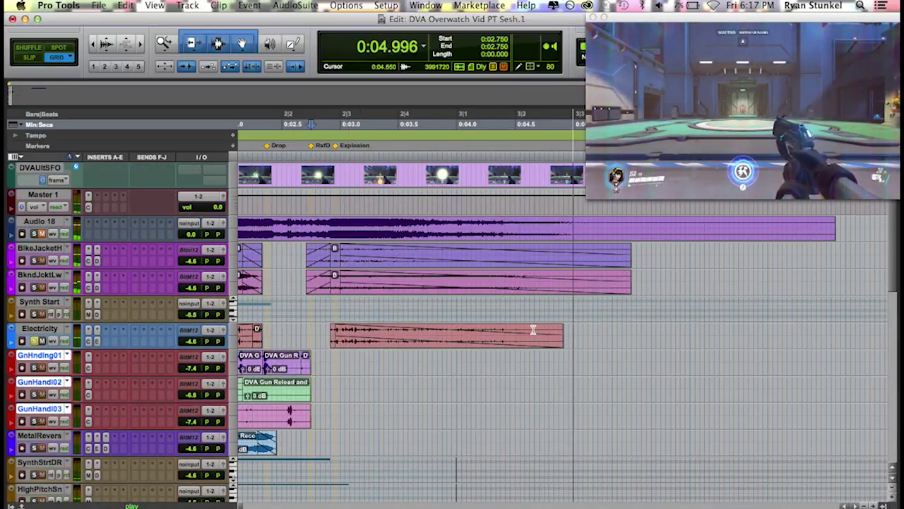
key(space)
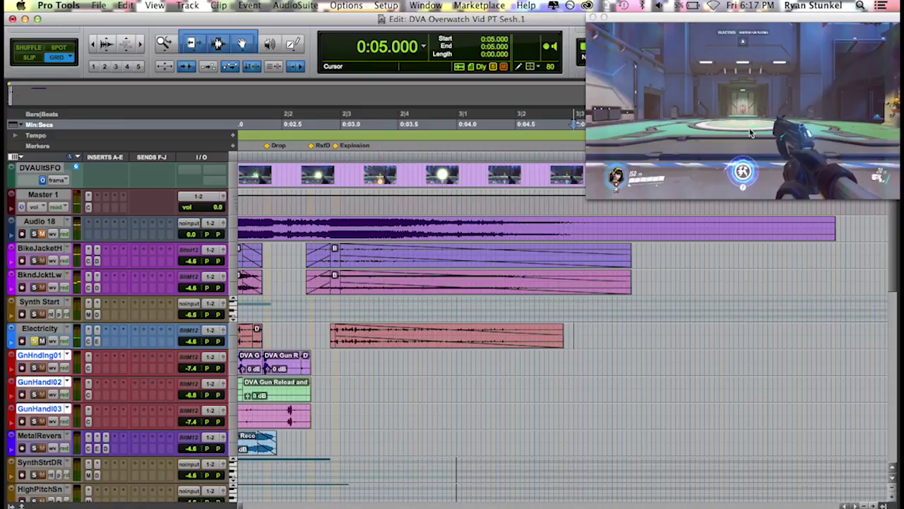
scroll(438, 161, down, 6)
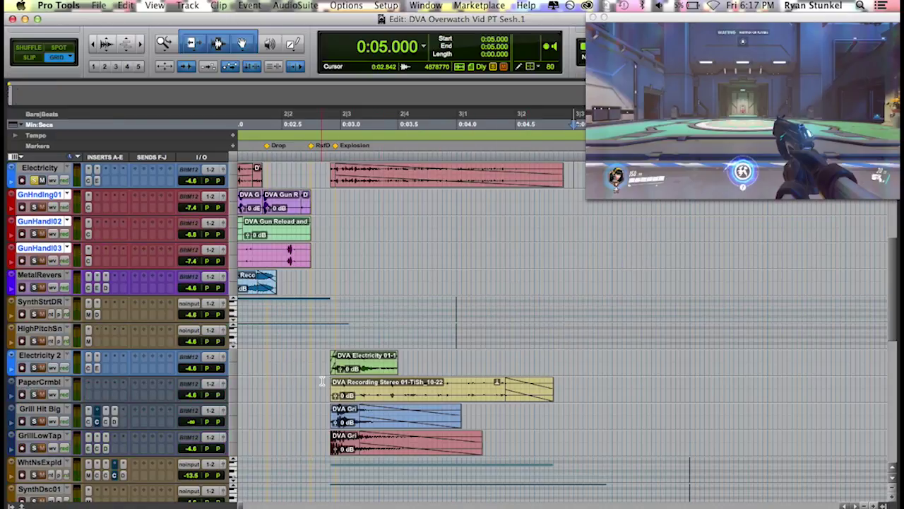
click(351, 372)
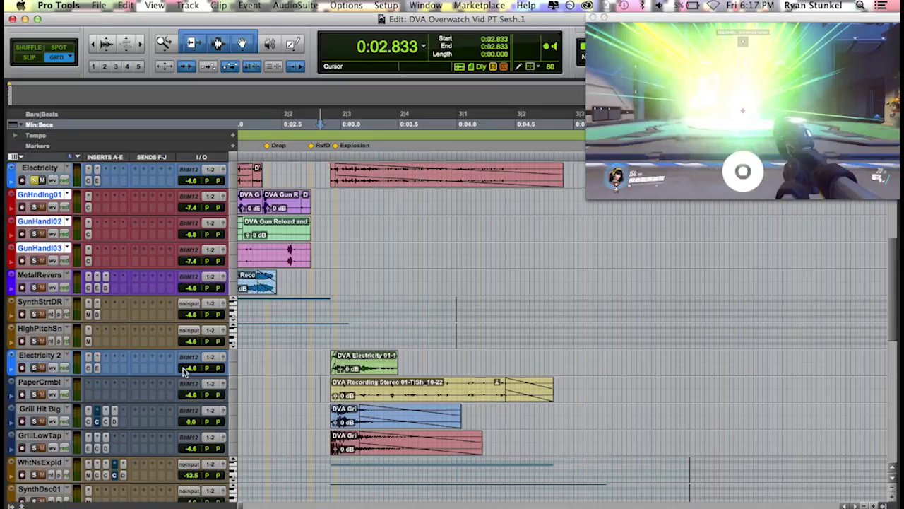
scroll(184, 371, down, 3)
key(space)
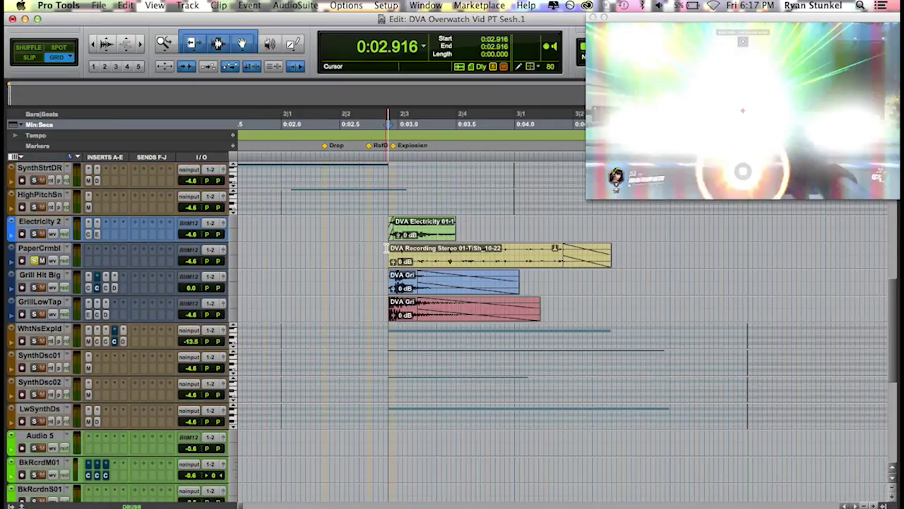
scroll(387, 248, down, 1)
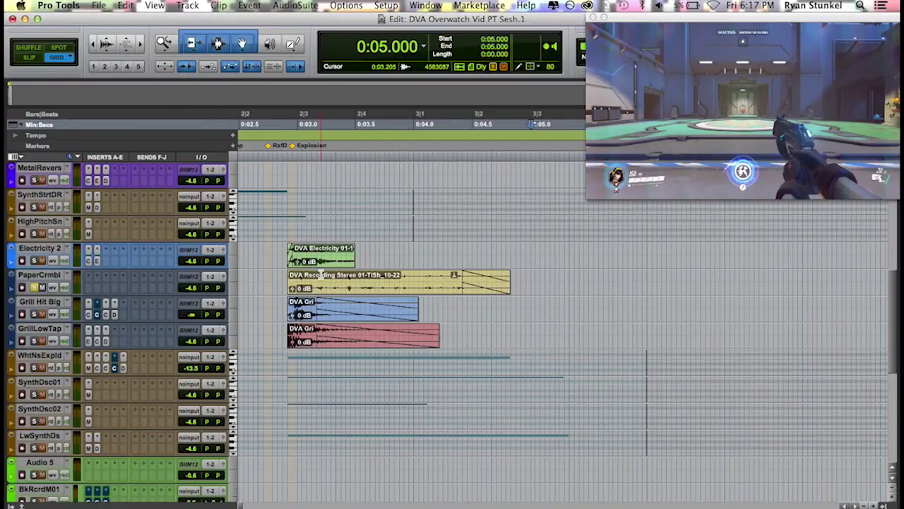
Replay the explosion from 0:02.833 and save the session
click(277, 267)
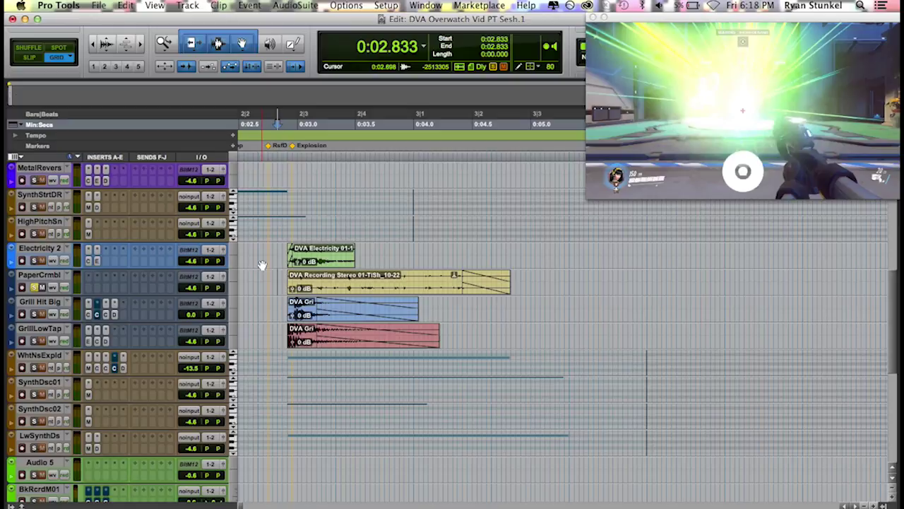
key(space)
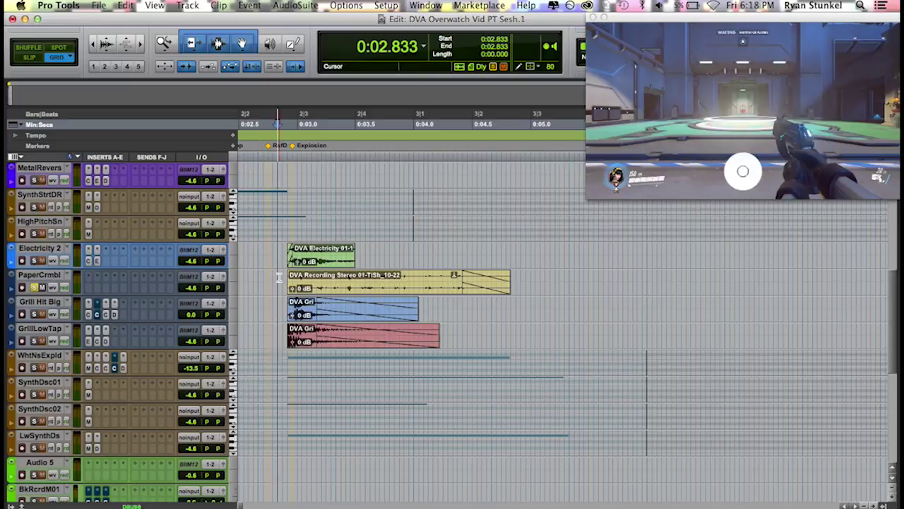
key(space)
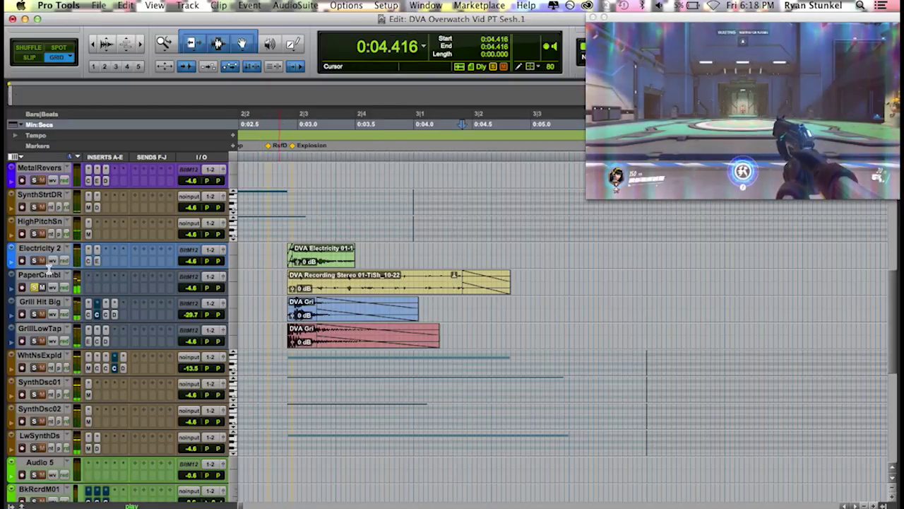
key(super+s)
scroll(123, 198, up, 5)
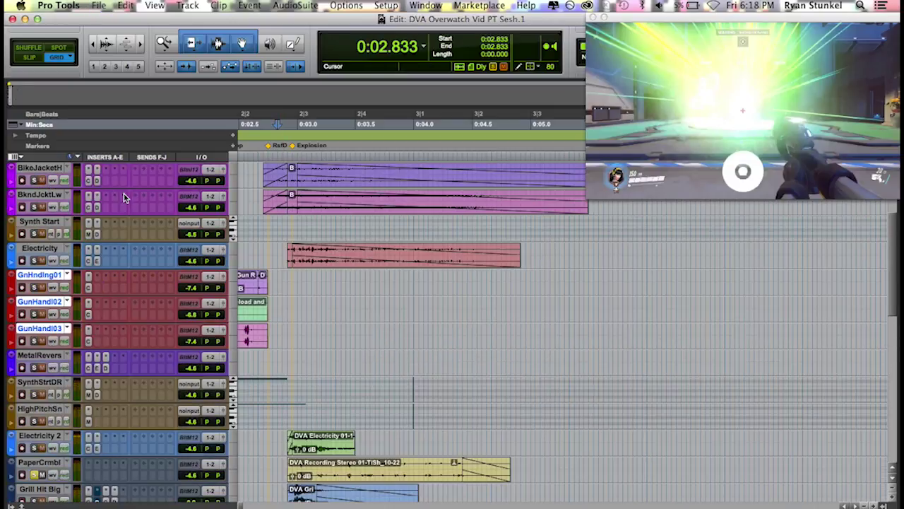
Solo Grill Hit Big, move Electricity 2 below PaperCrmbl, and play the explosion
scroll(157, 379, down, 4)
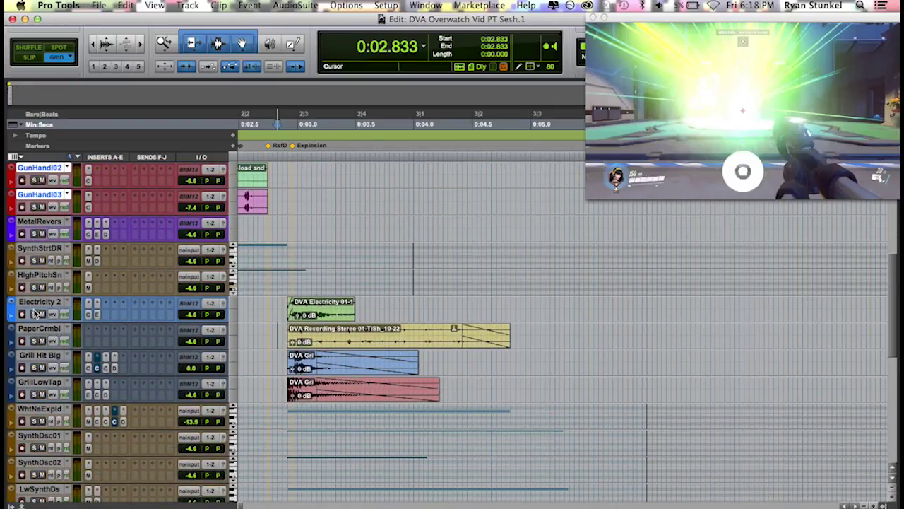
click(34, 368)
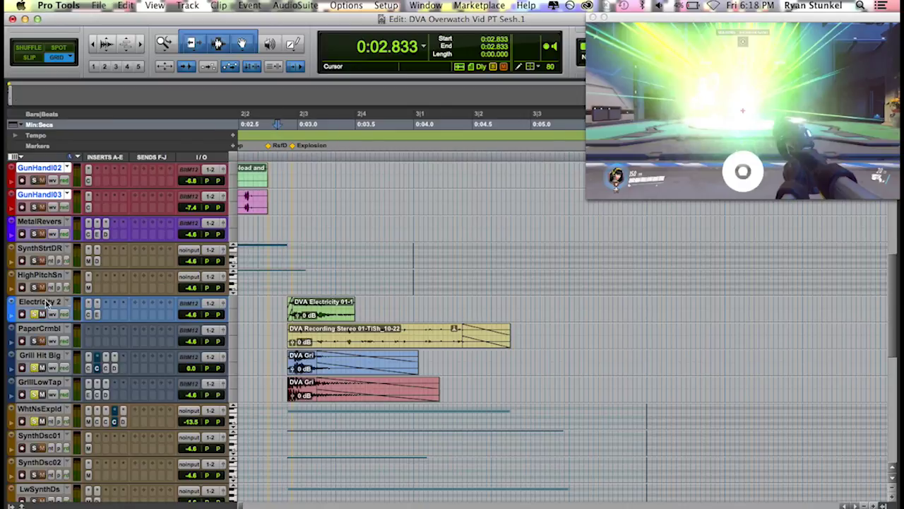
drag(46, 303, 46, 332)
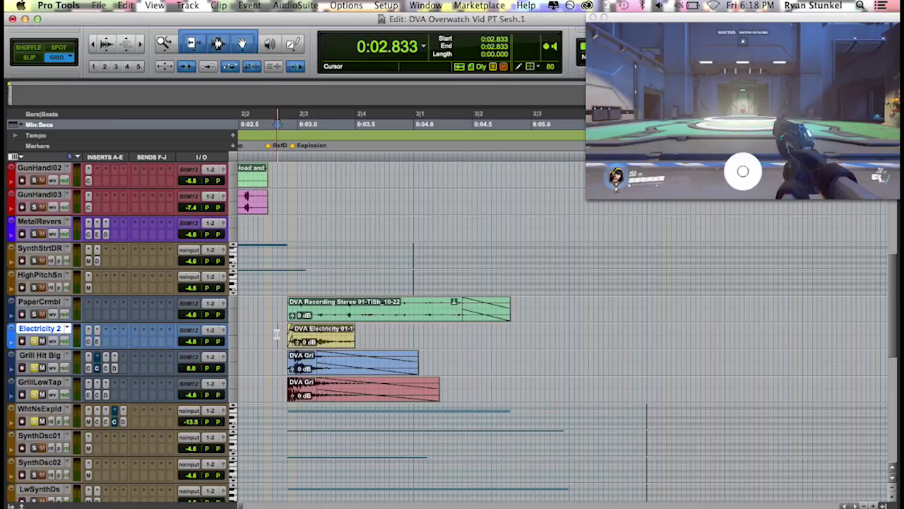
key(space)
key(space)
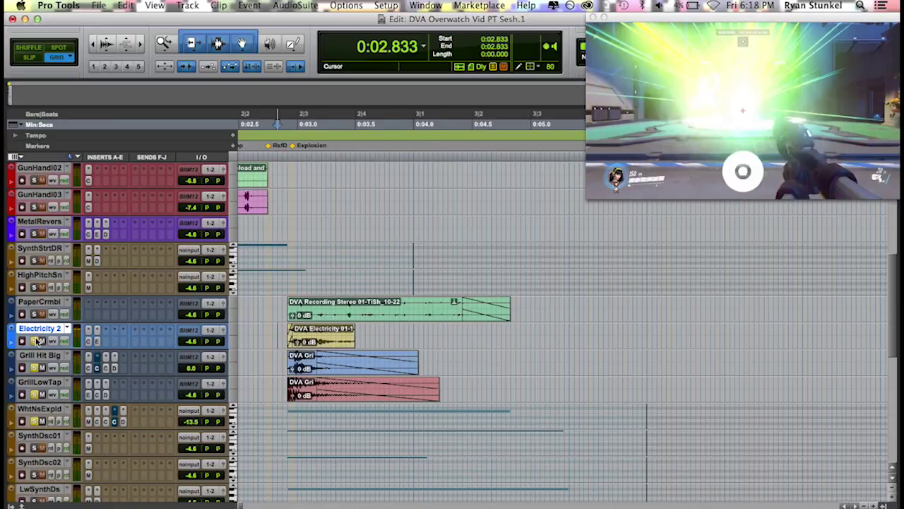
Solo the Electricity layer and play it against the footage
scroll(470, 323, up, 5)
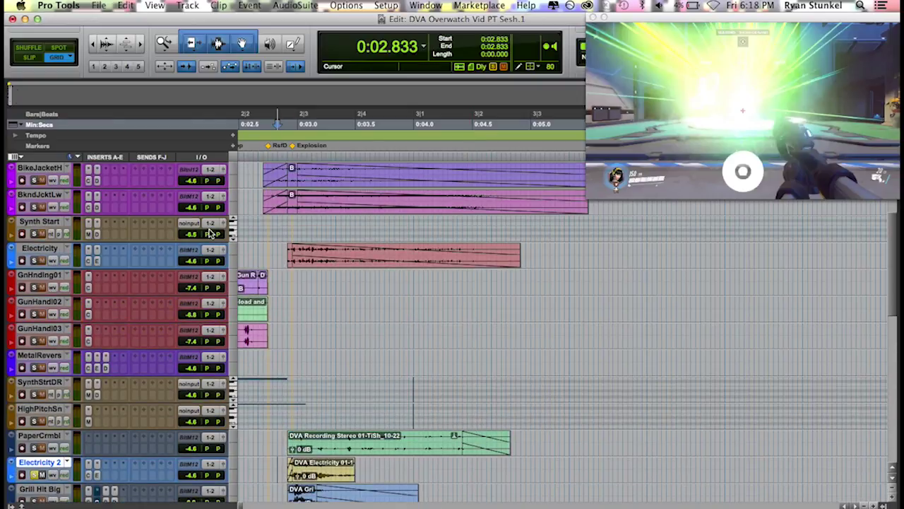
click(34, 260)
key(space)
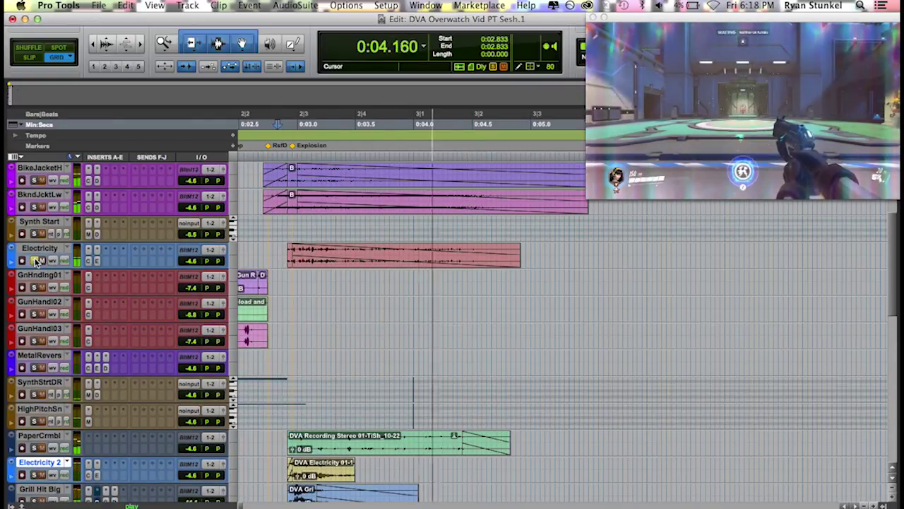
key(space)
Solo Electricity 2 and play it from 0:02.833 to 0:03.750
scroll(238, 282, down, 1)
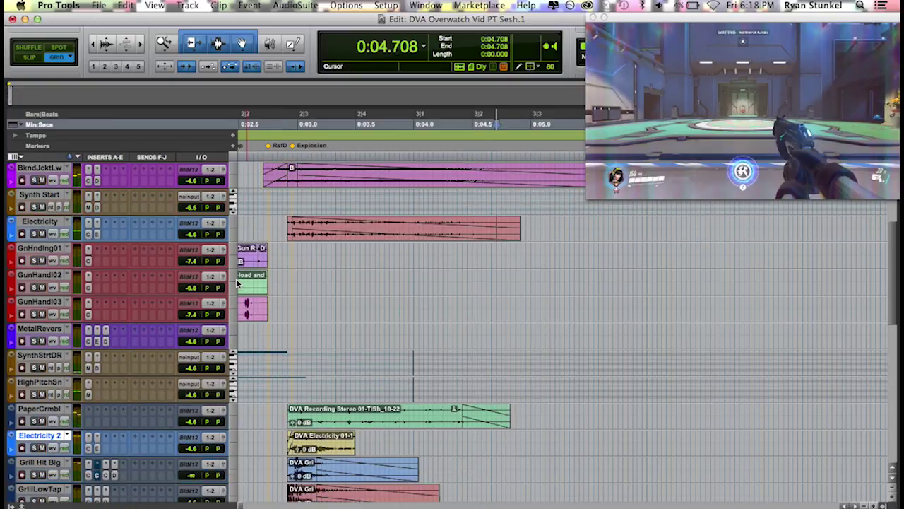
scroll(297, 271, down, 5)
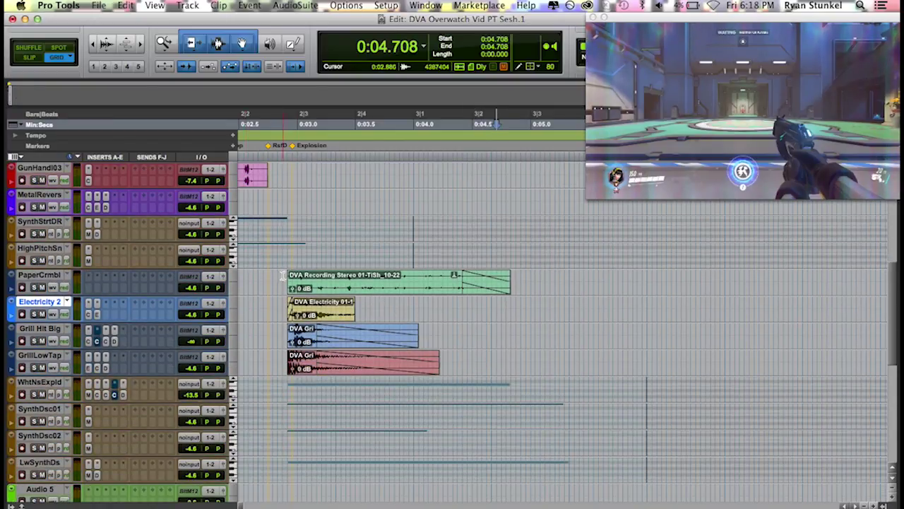
key(period)
key(1)
key(period)
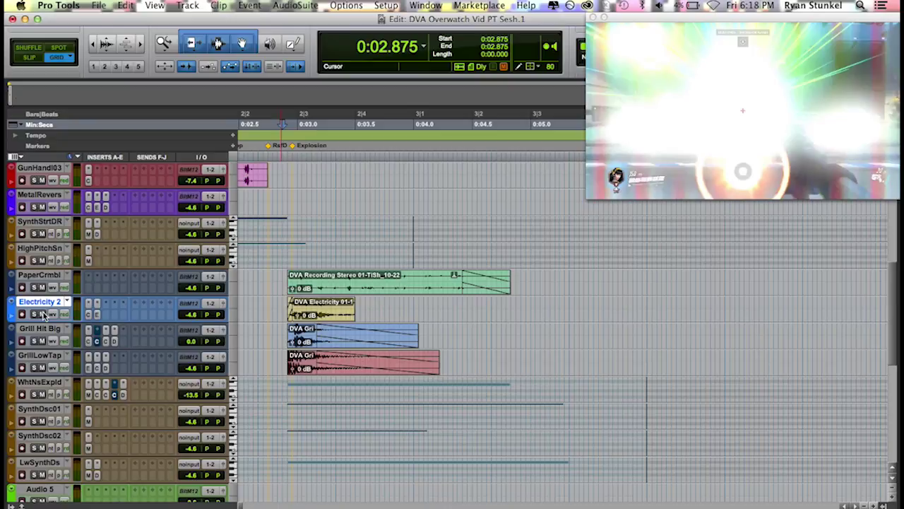
click(33, 314)
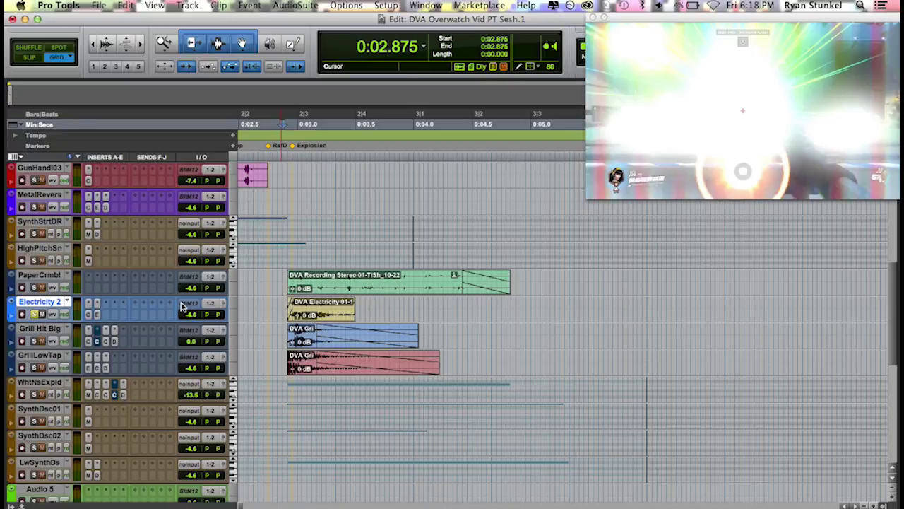
click(279, 304)
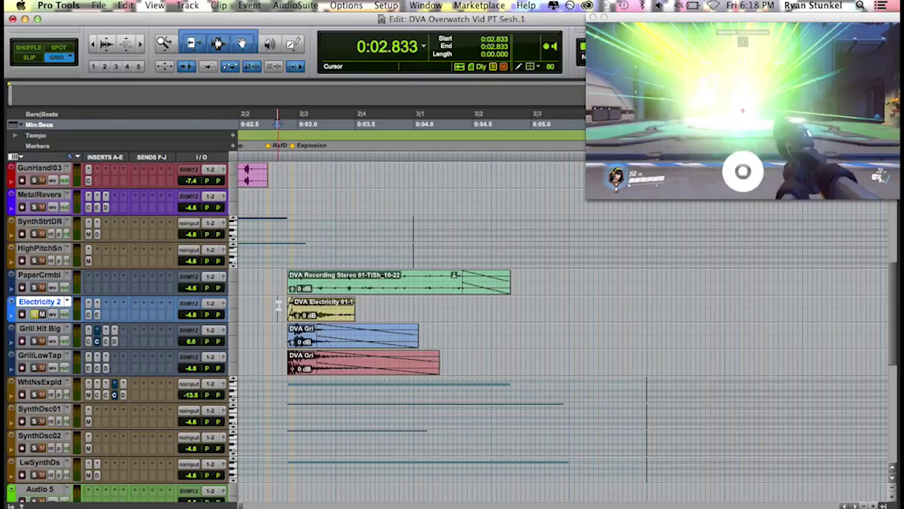
key(space)
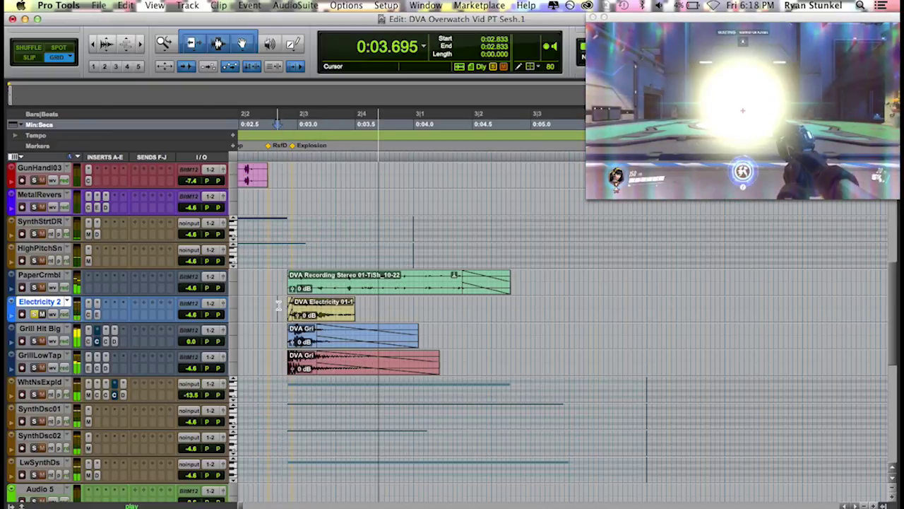
key(space)
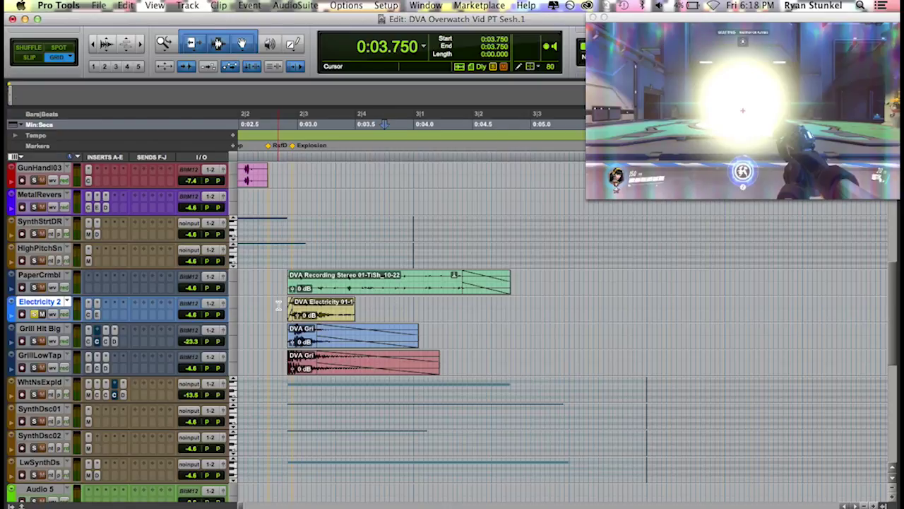
Solo Grill Hit Big, save the session, and play it from 0:02.833
click(33, 340)
key(super+s)
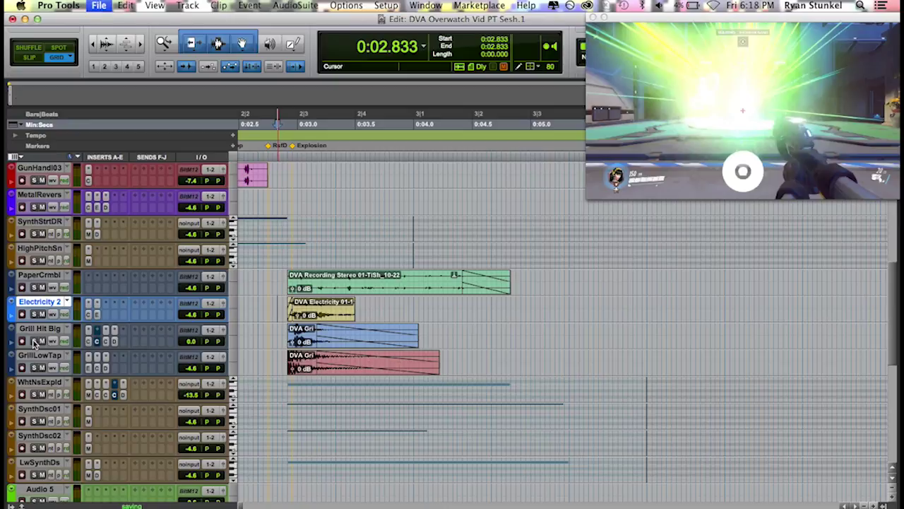
key(super+s)
key(space)
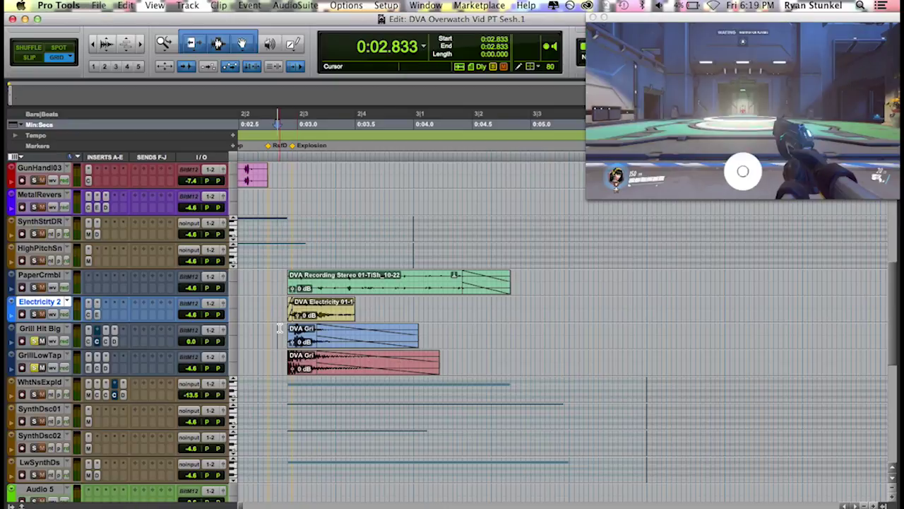
key(space)
key(super+s)
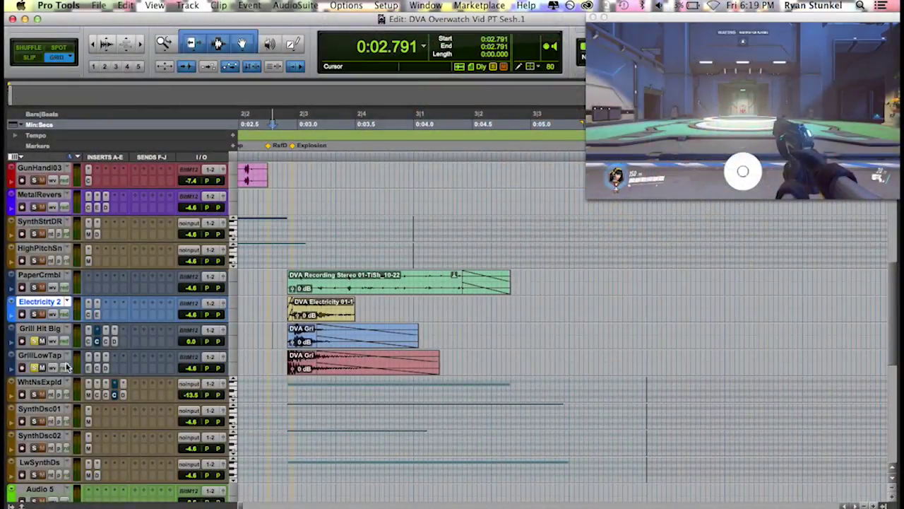
click(277, 332)
key(space)
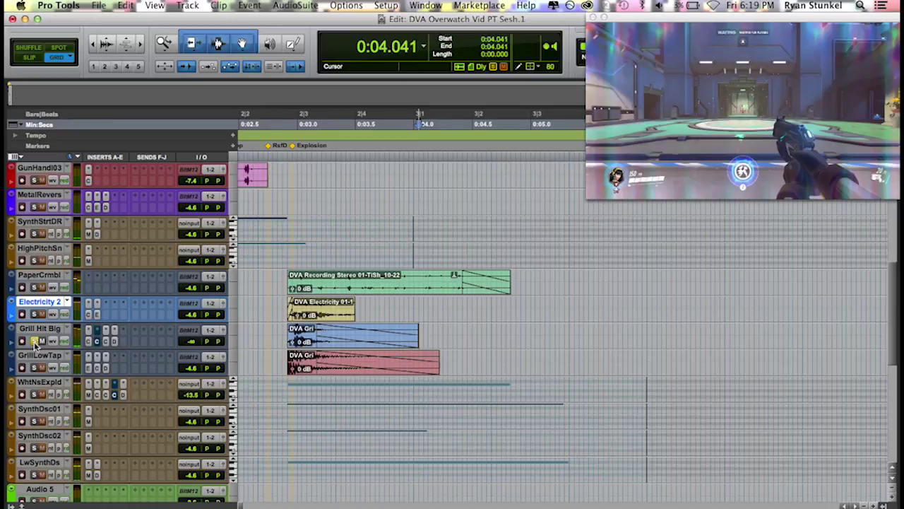
Solo GrillLowTap and audition from 0:02.791, 0:02.833 and 0:02.875, stopping at 0:04.416
click(34, 367)
click(274, 357)
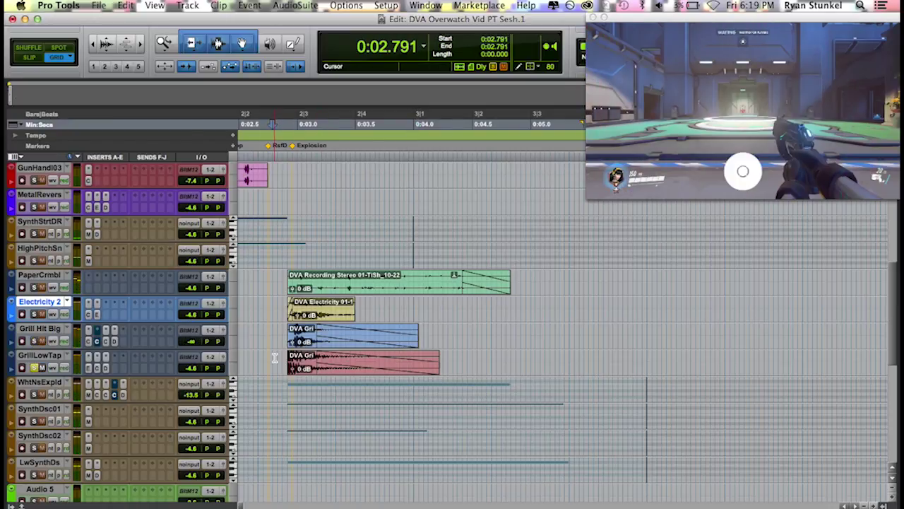
key(space)
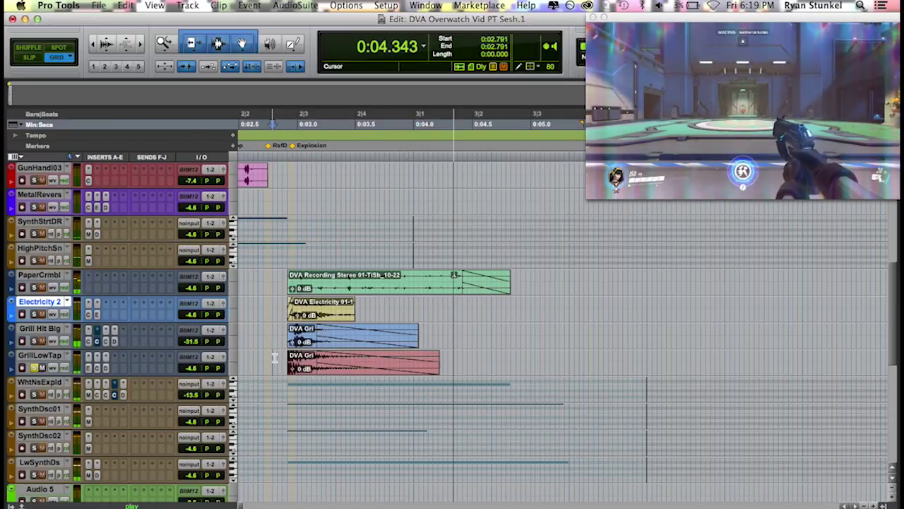
key(space)
click(278, 329)
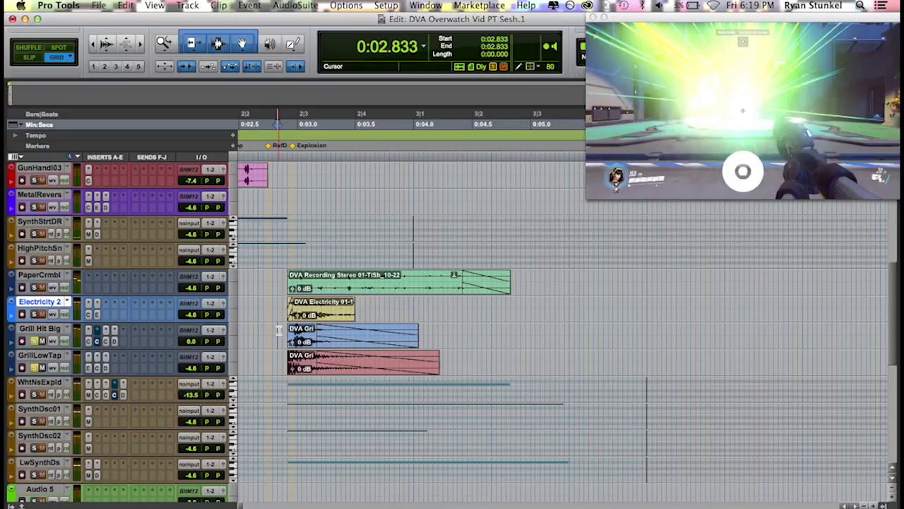
key(space)
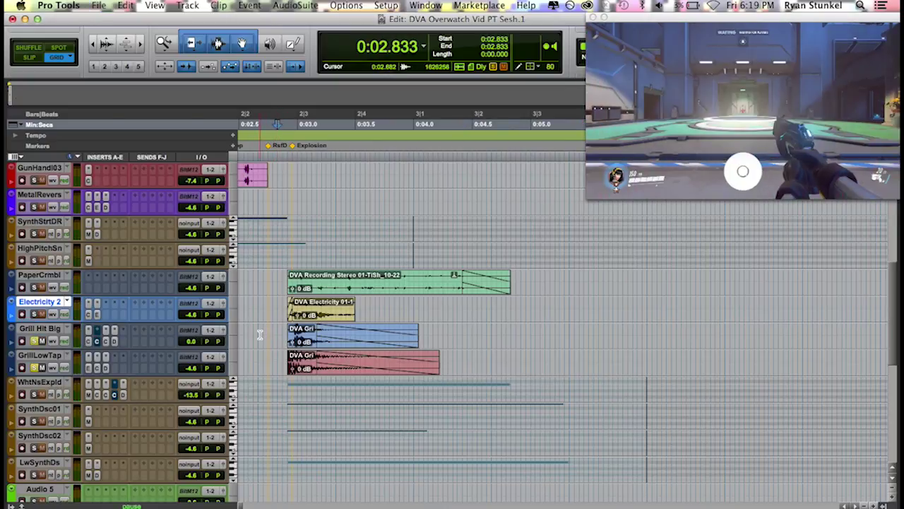
key(space)
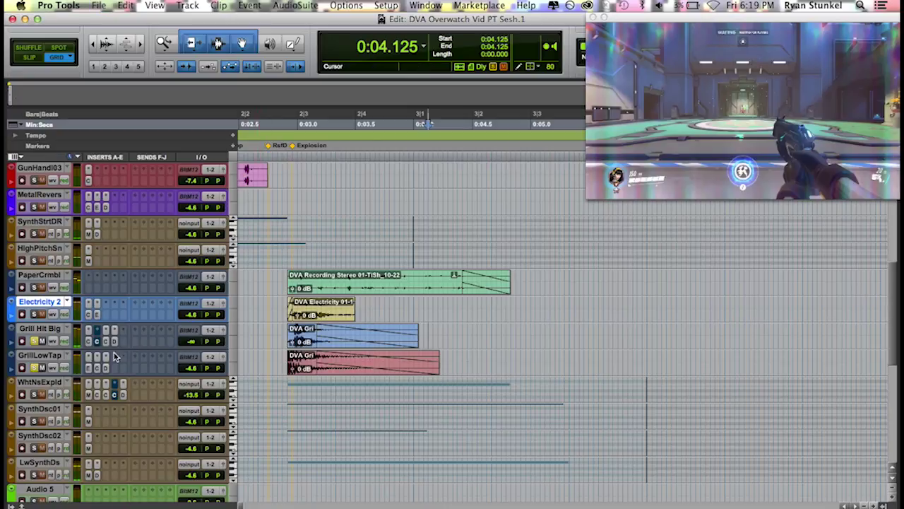
click(284, 352)
key(space)
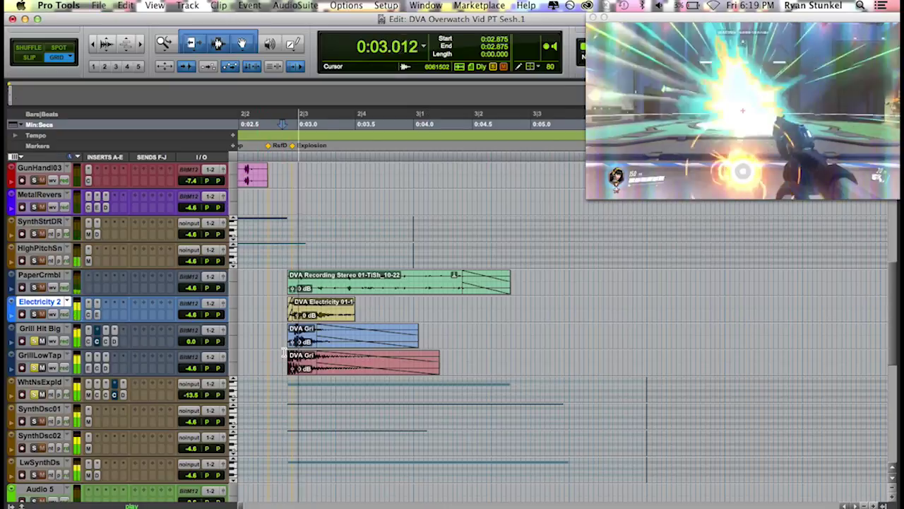
key(space)
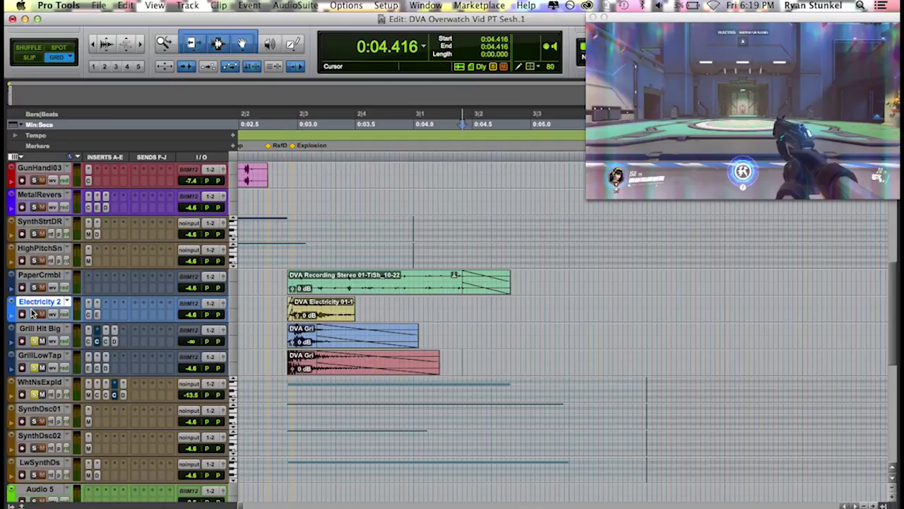
click(279, 303)
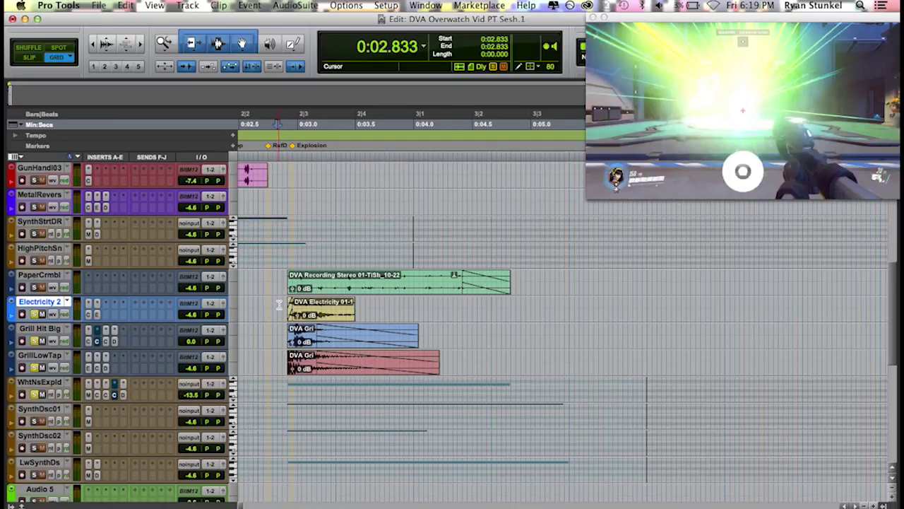
key(space)
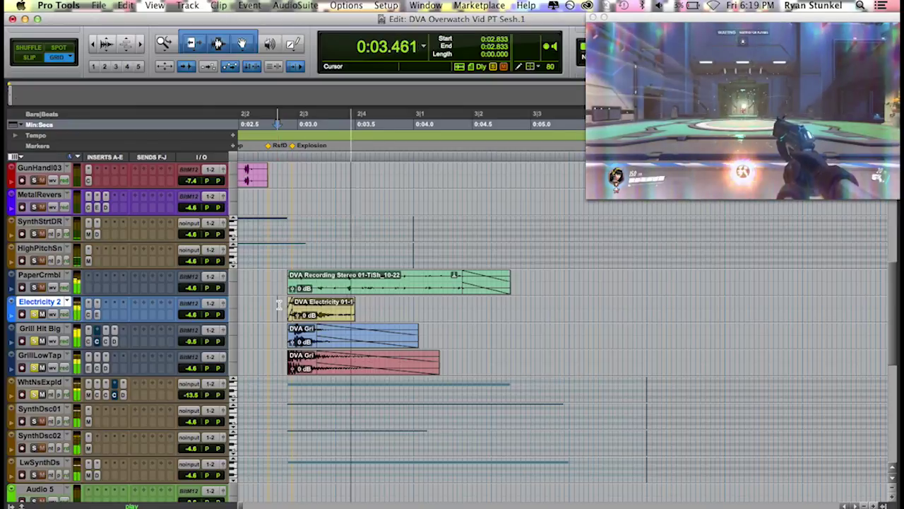
key(space)
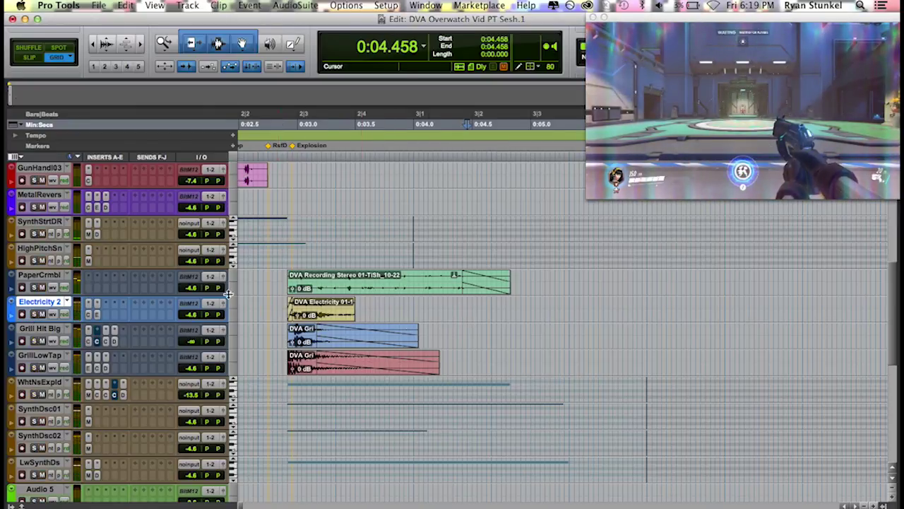
scroll(417, 325, left, 3)
click(336, 277)
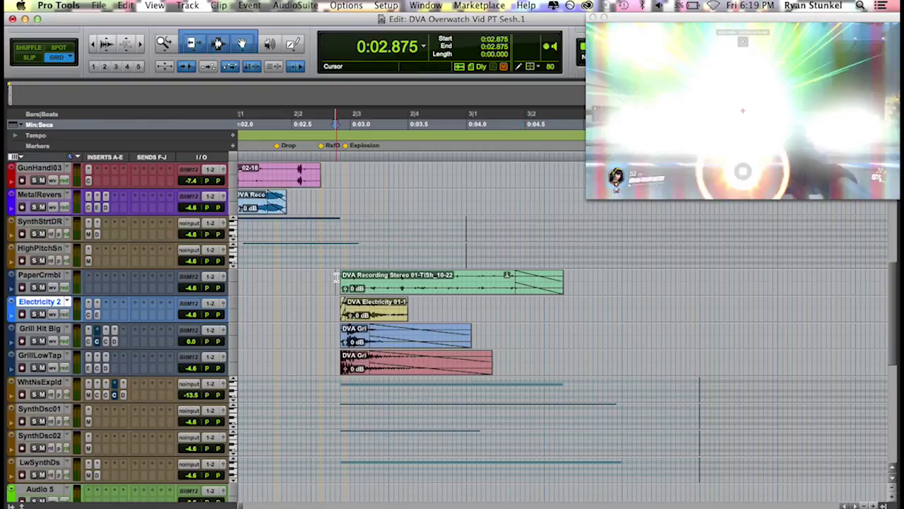
key(space)
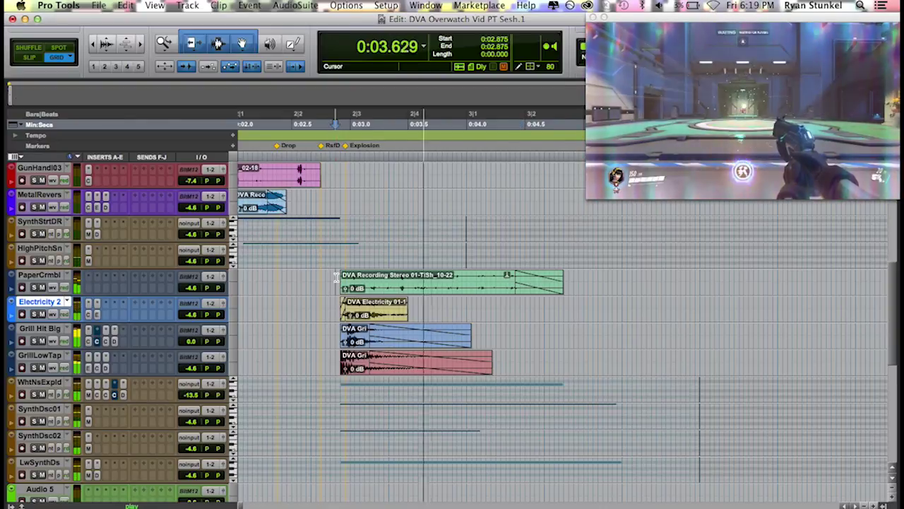
key(space)
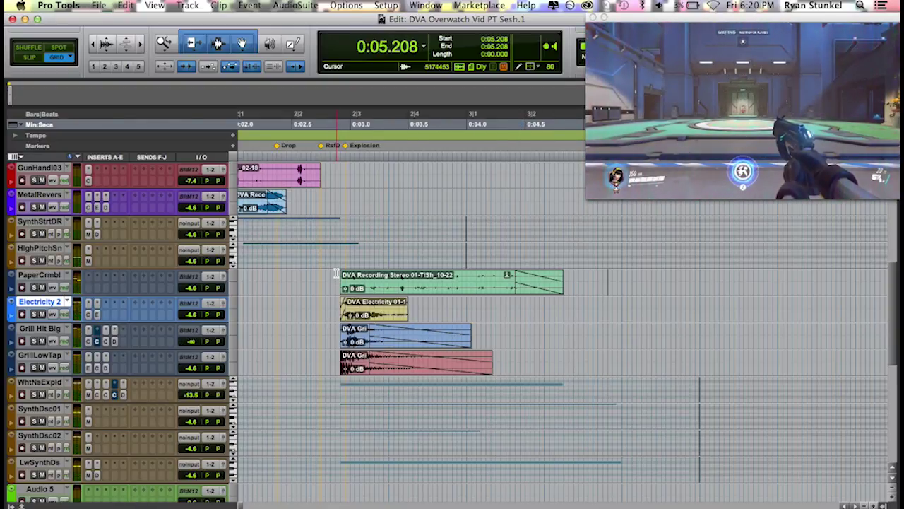
Select 1.583–3.083 s across MetalRevers to HighPitchSn and solo MetalRevers and HighPitchSn
scroll(336, 274, left, 5)
scroll(412, 248, up, 3)
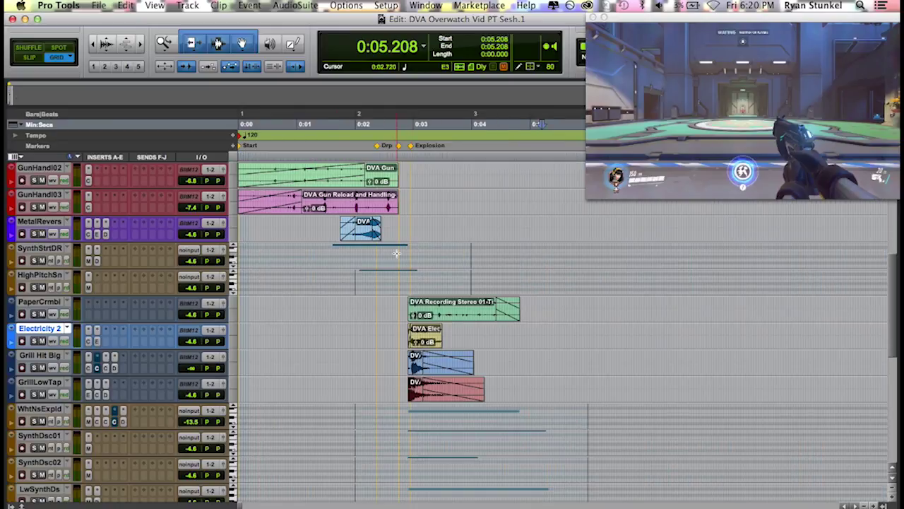
scroll(417, 272, up, 2)
scroll(420, 277, up, 2)
click(421, 277)
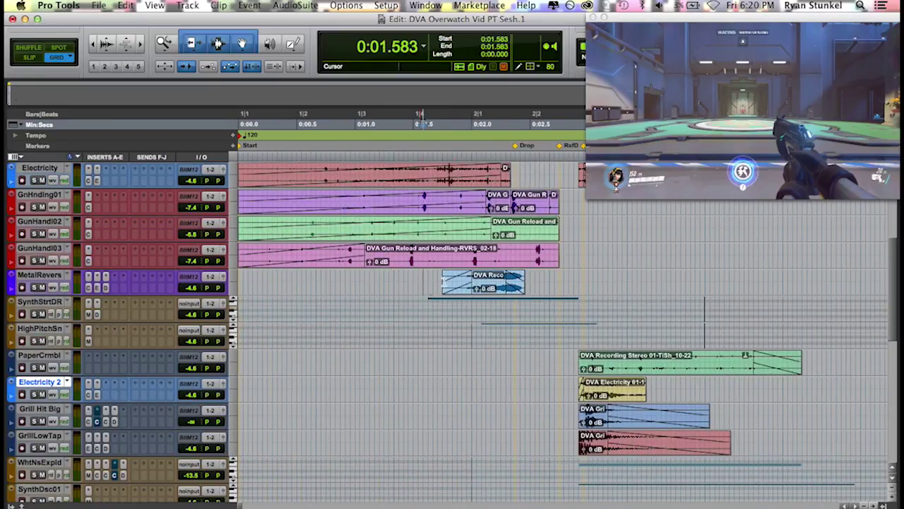
drag(422, 277, 599, 344)
click(37, 287)
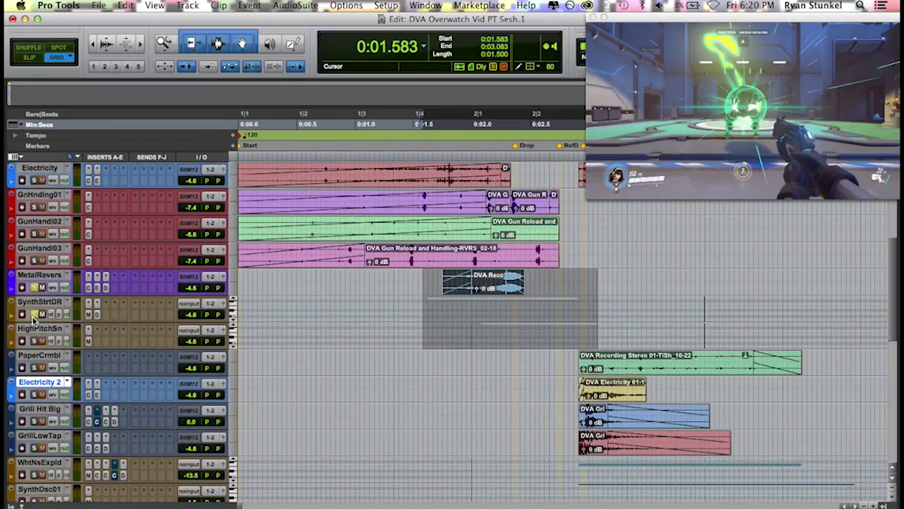
click(34, 341)
Play the selected section against the footage, stop, and save the session
key(space)
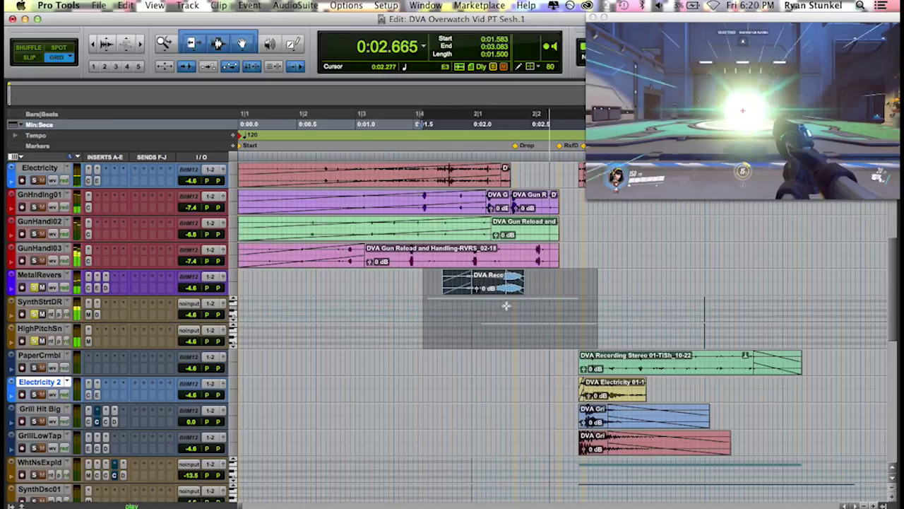
click(501, 317)
scroll(500, 318, up, 2)
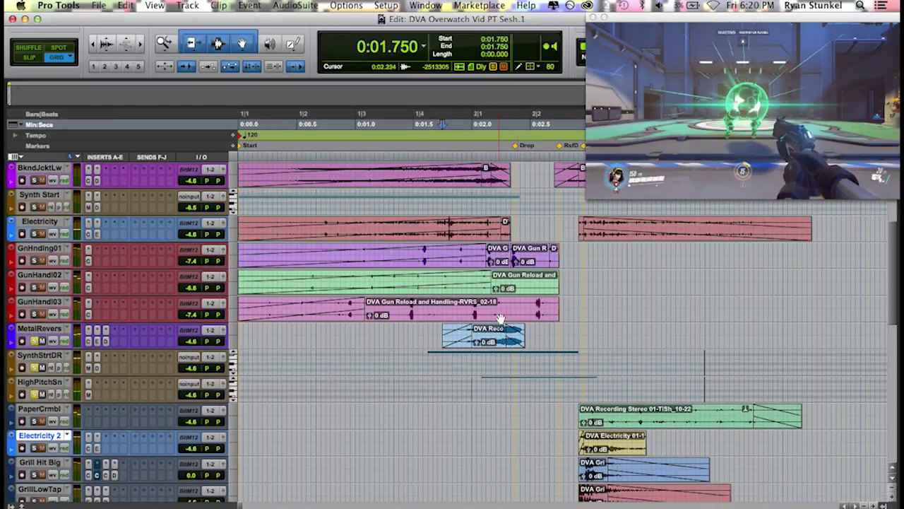
scroll(501, 317, right, 3)
scroll(501, 317, up, 2)
scroll(546, 317, down, 2)
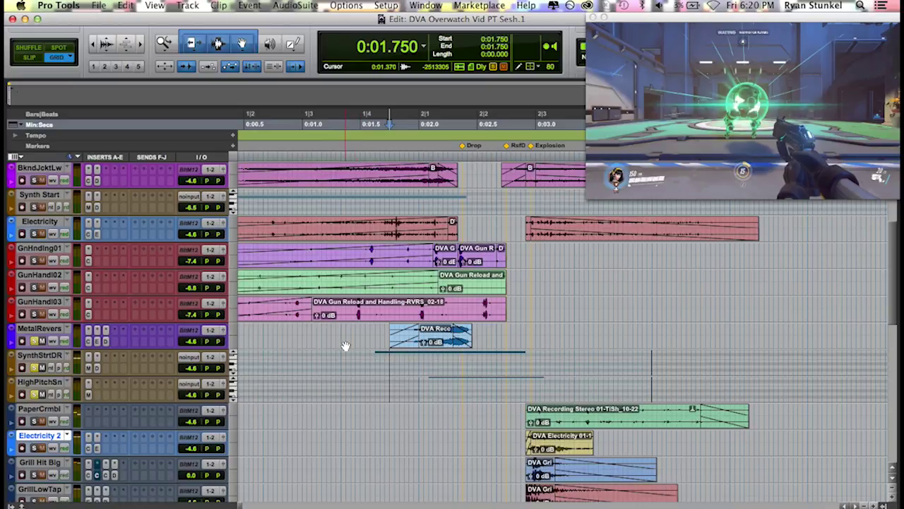
key(super+s)
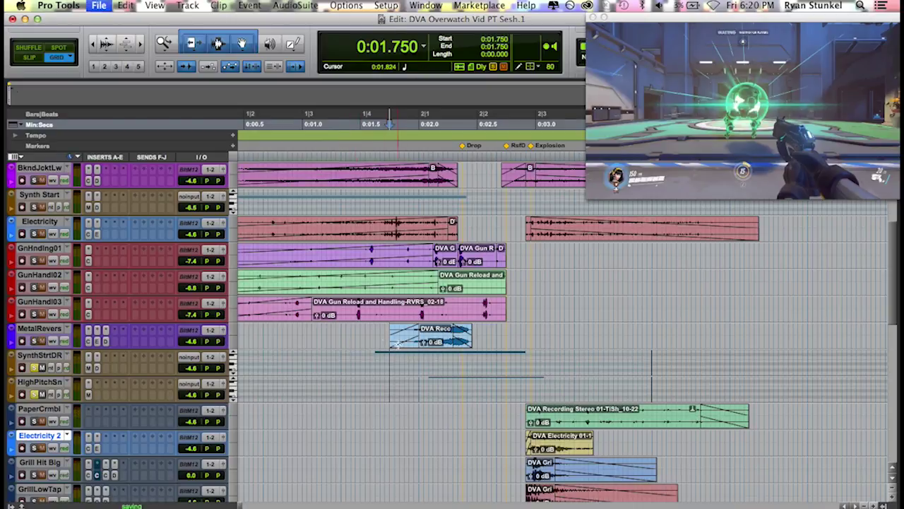
Scrub the footage to about 1.9 s, then play from 0:01.625 and save again
mouse_move(397, 344)
mouse_down()
mouse_move(383, 332)
mouse_move(374, 344)
mouse_move(412, 346)
mouse_up()
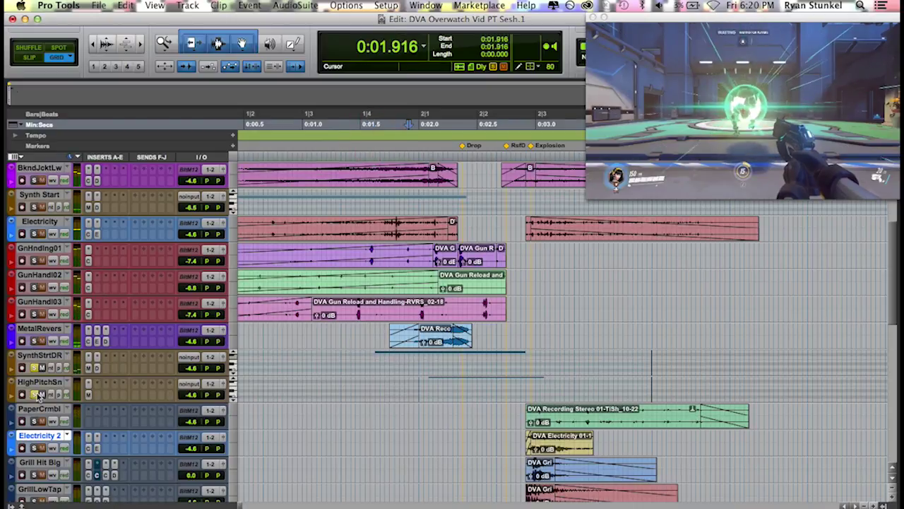
key(super+s)
click(374, 333)
key(space)
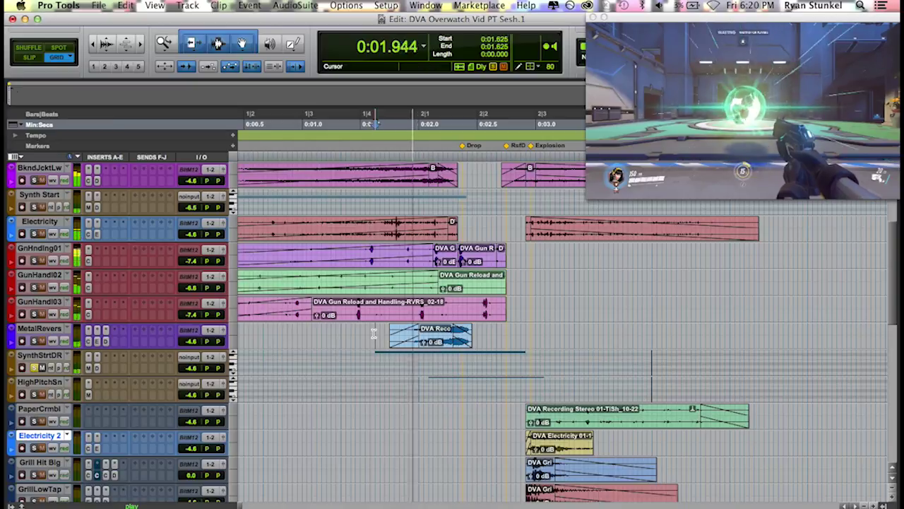
key(space)
key(super+s)
scroll(373, 333, left, 2)
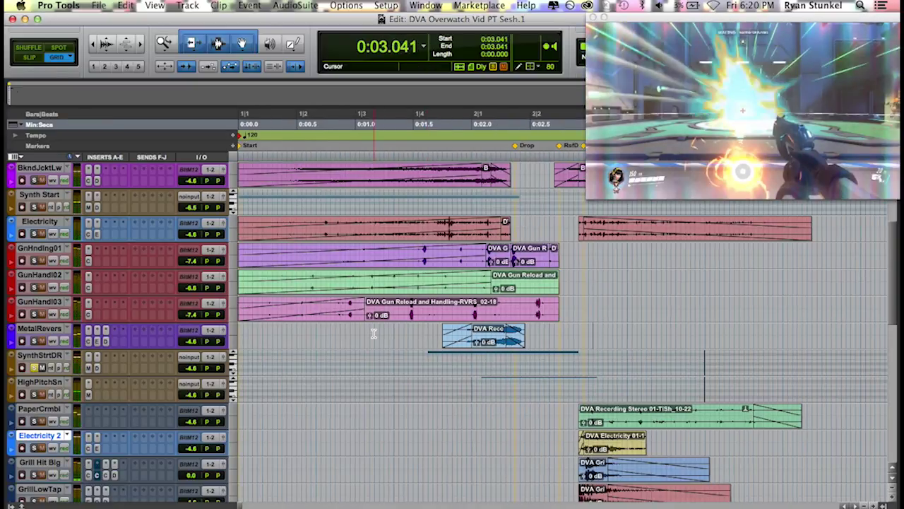
scroll(373, 333, up, 2)
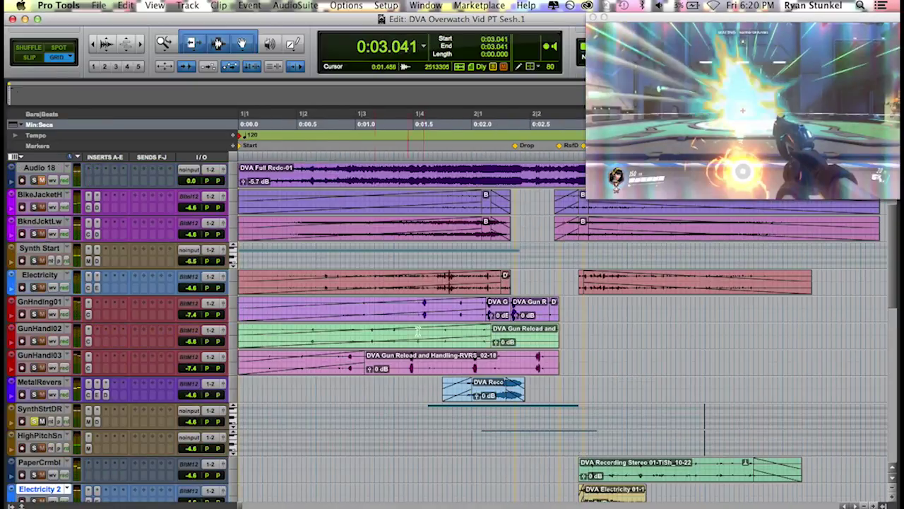
Solo Synth Start, play the soloed layers from the session start, then park at 0:01.583
click(34, 260)
key(Return)
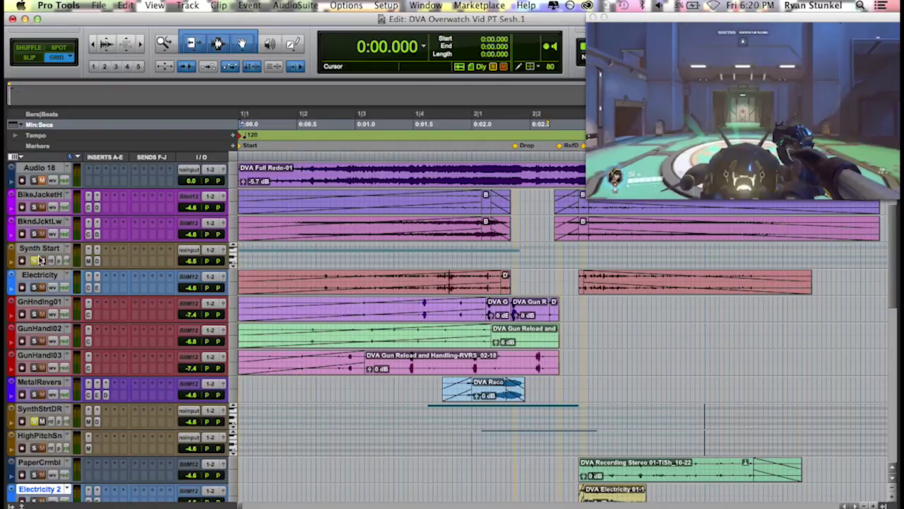
key(space)
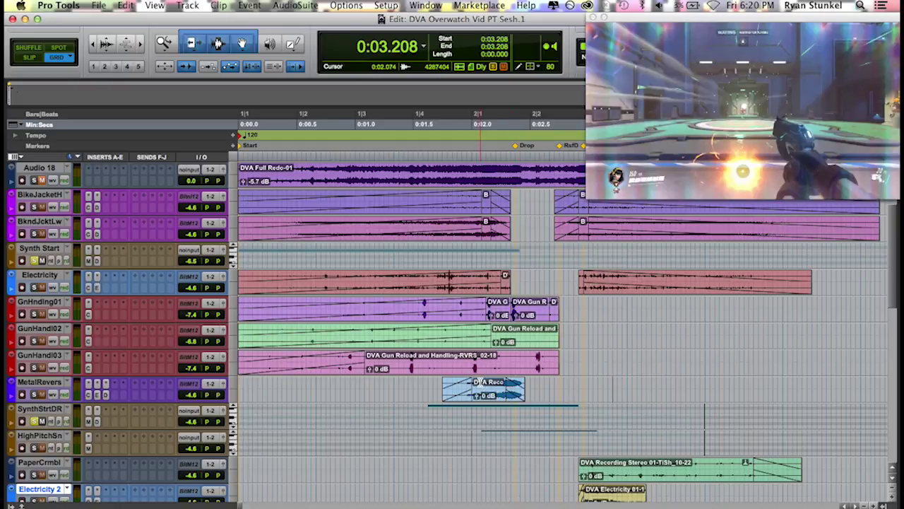
click(528, 278)
scroll(529, 279, down, 3)
scroll(529, 278, right, 3)
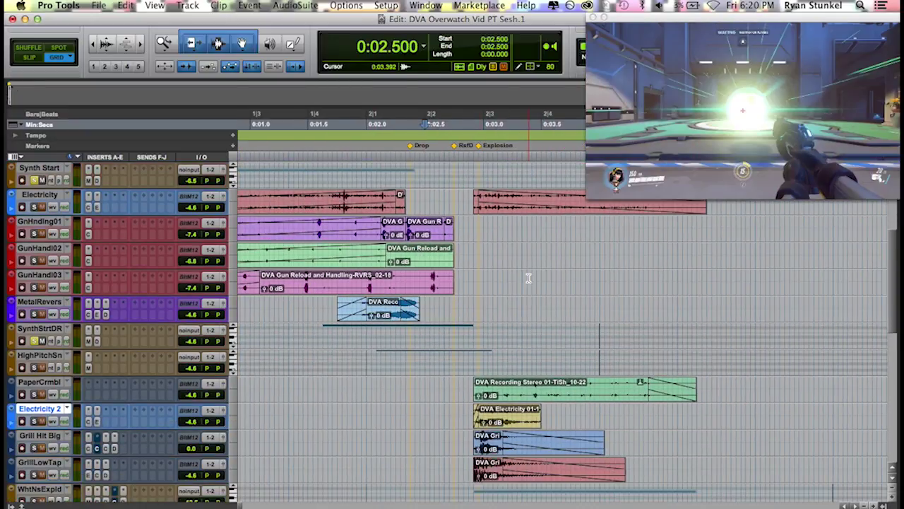
click(317, 303)
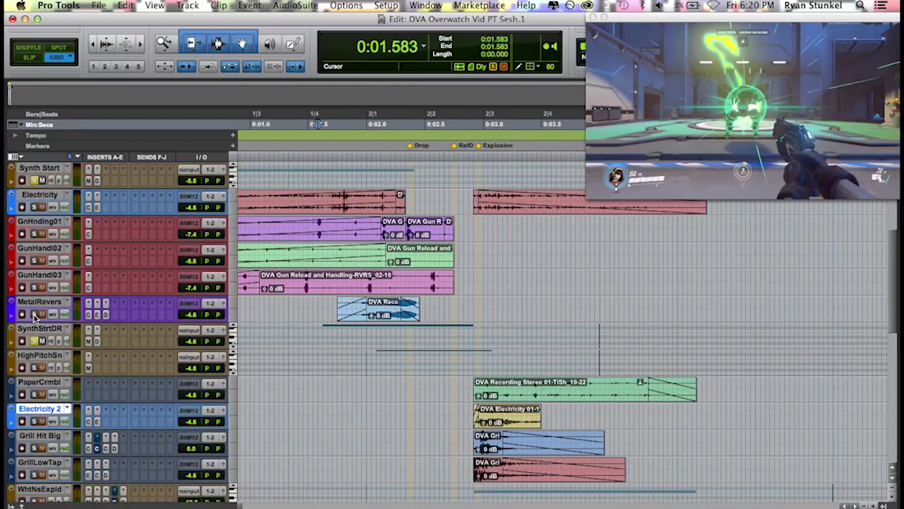
Mute HighPitchSn, play from 0:01.958, then play the whole mix from the start
click(42, 368)
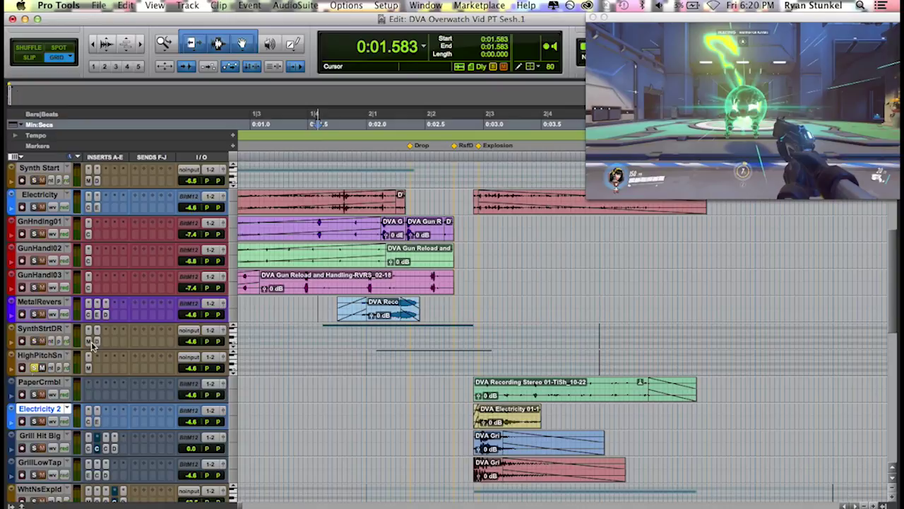
click(362, 388)
key(space)
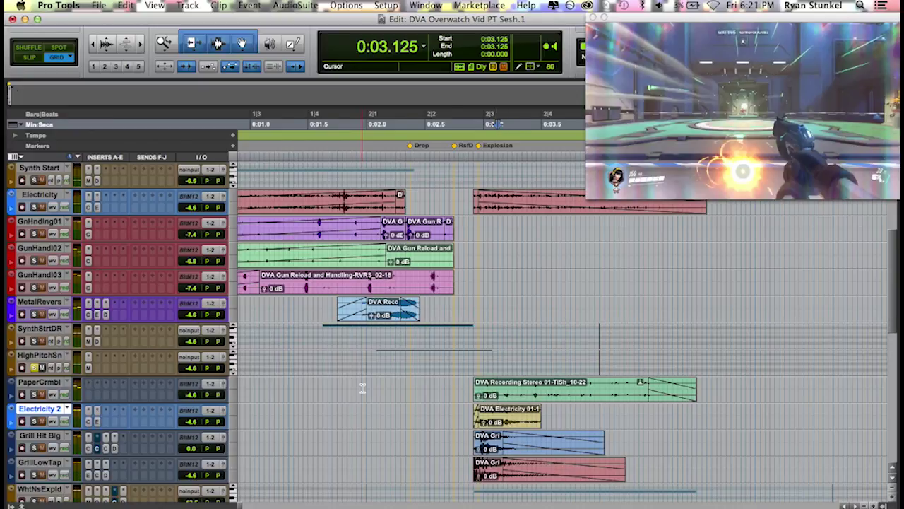
scroll(362, 388, up, 1)
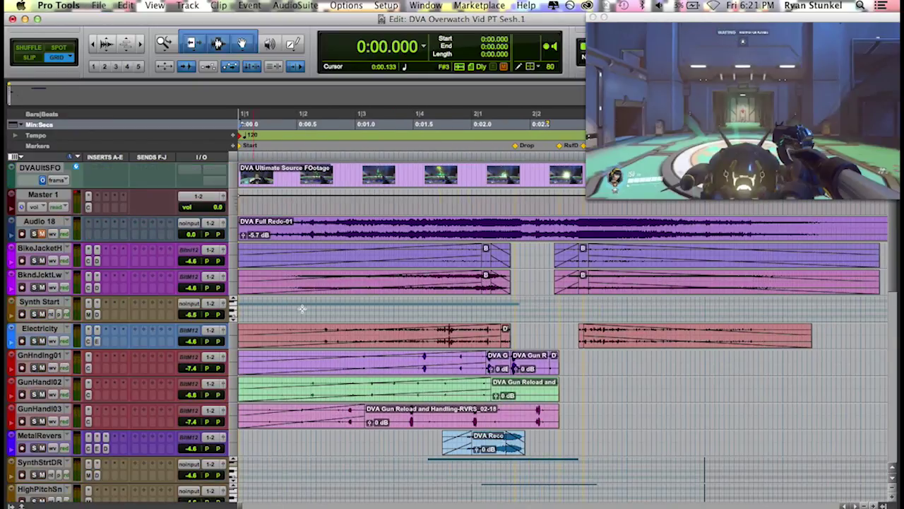
key(space)
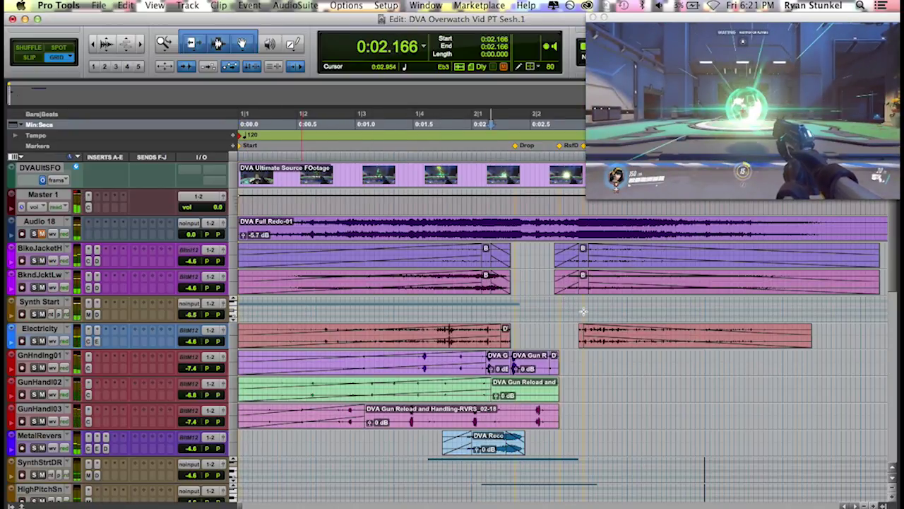
key(space)
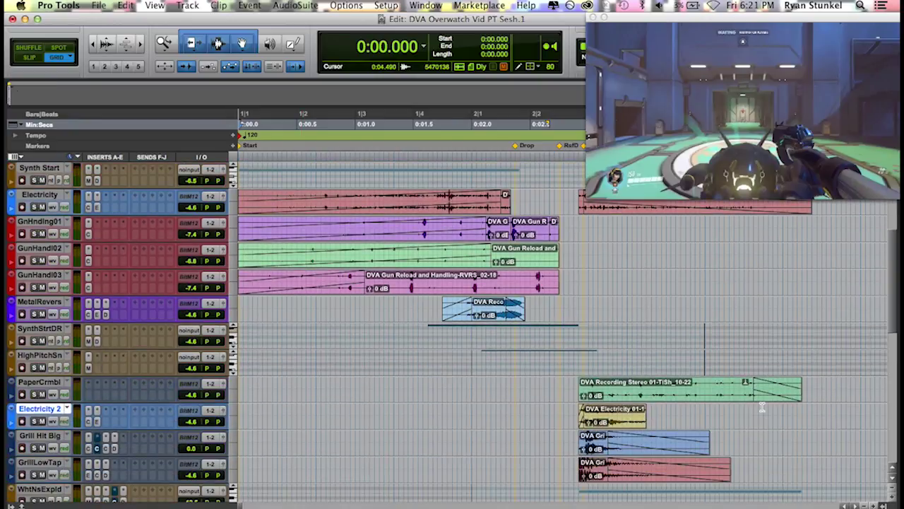
Play SynthStrtDR and HighPitchSn soloed from 0:01.541 to 0:02.833, then unsolo both
scroll(643, 325, down, 5)
click(422, 308)
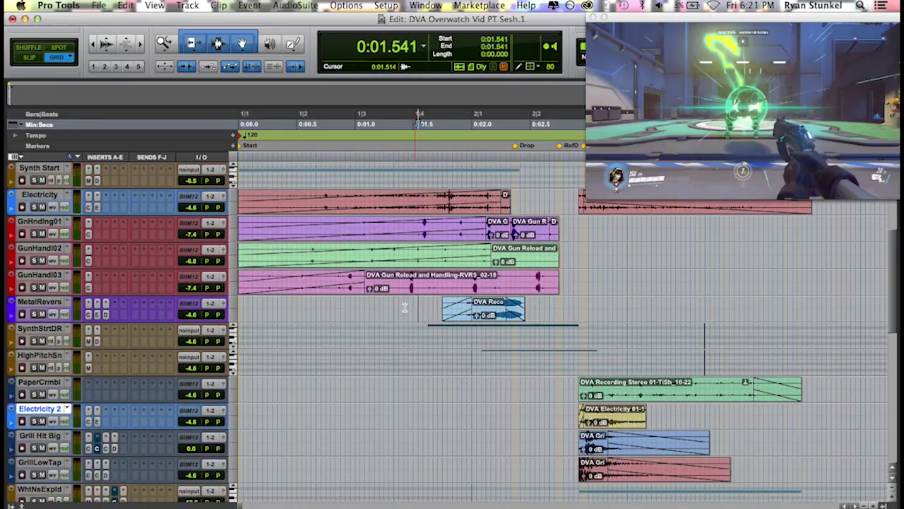
click(33, 340)
click(33, 368)
key(space)
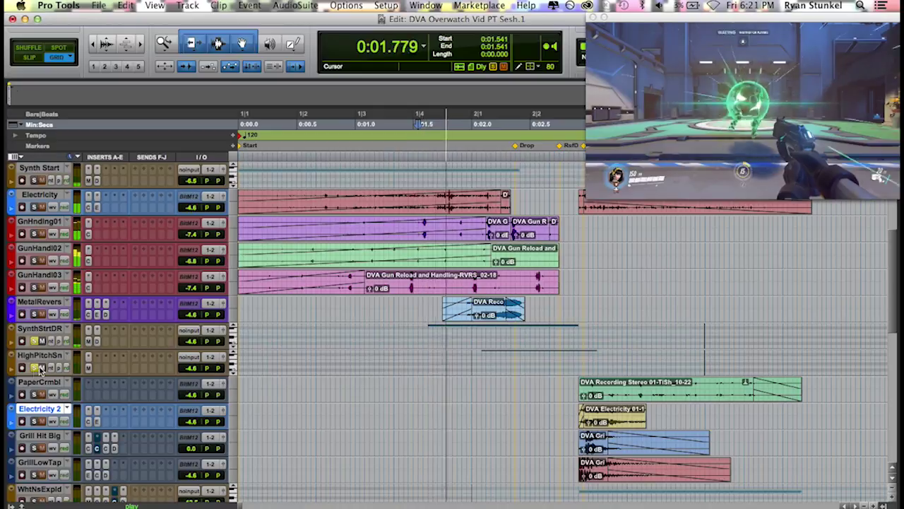
key(space)
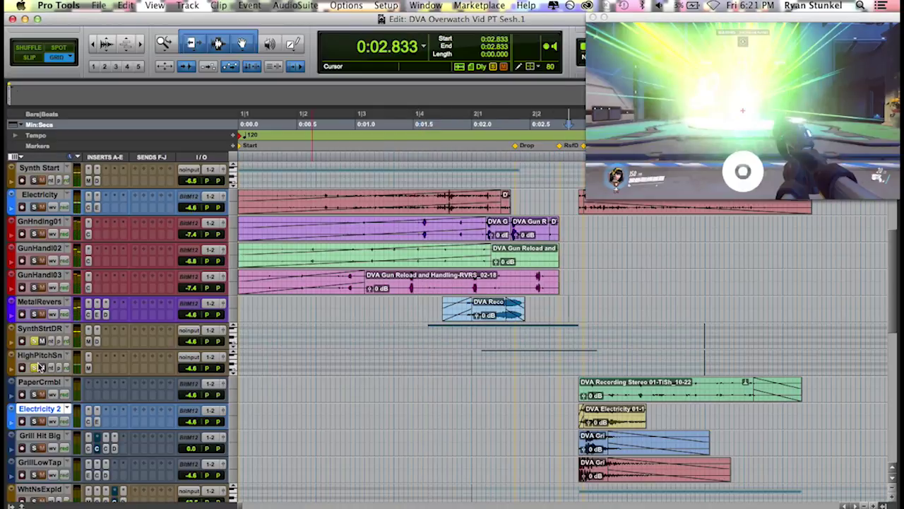
click(35, 367)
click(34, 341)
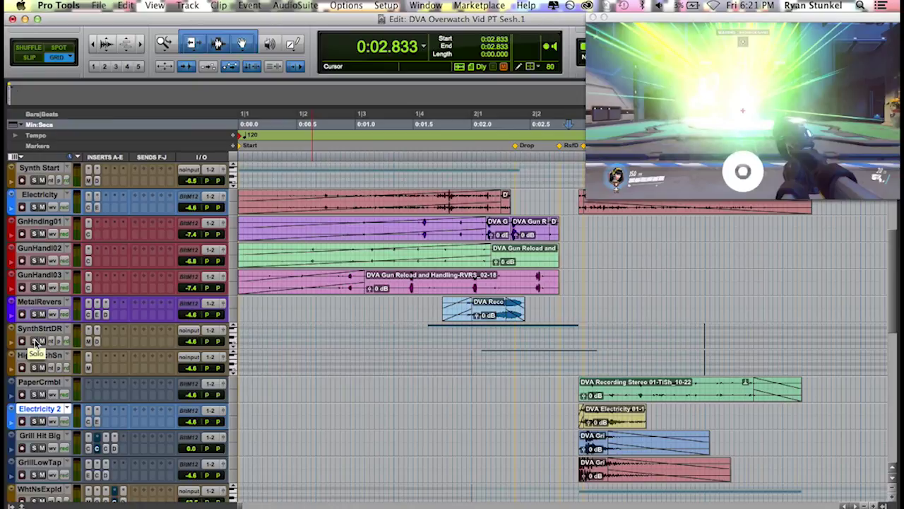
Solo MetalRevers and play it against the footage from 0:01.666
click(39, 318)
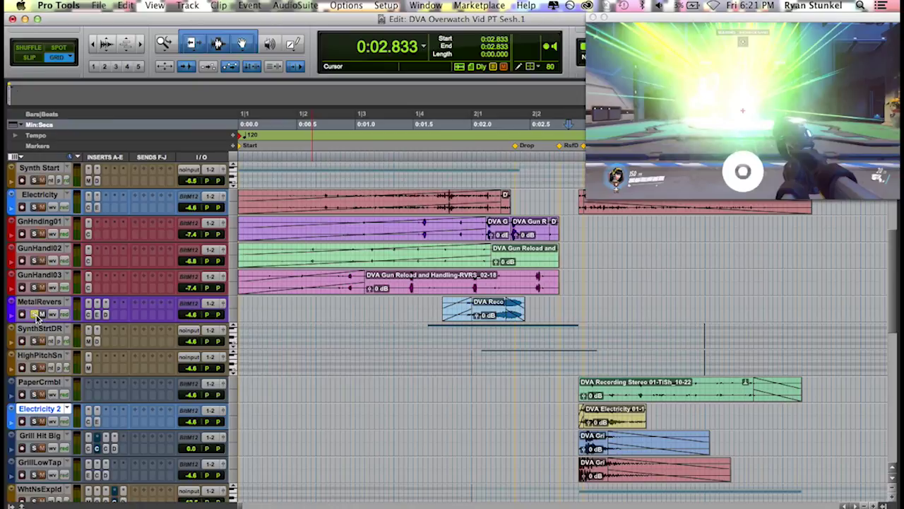
click(431, 304)
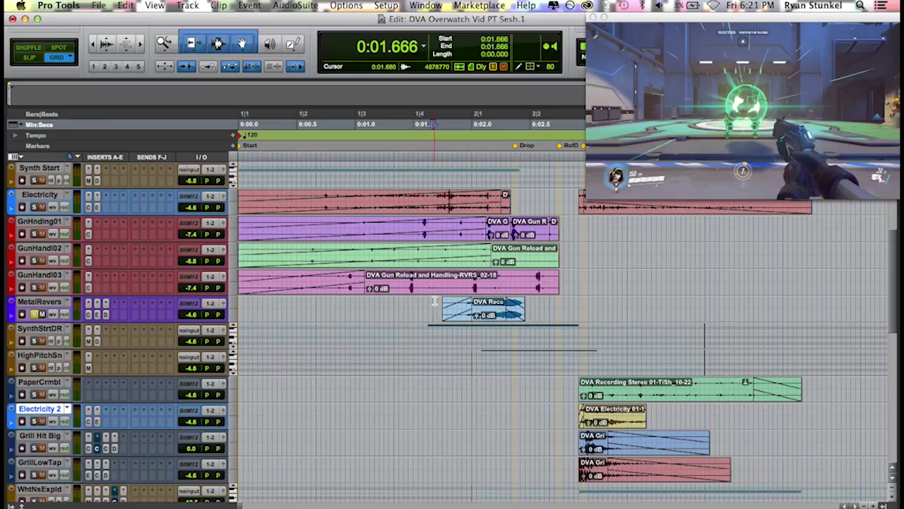
key(space)
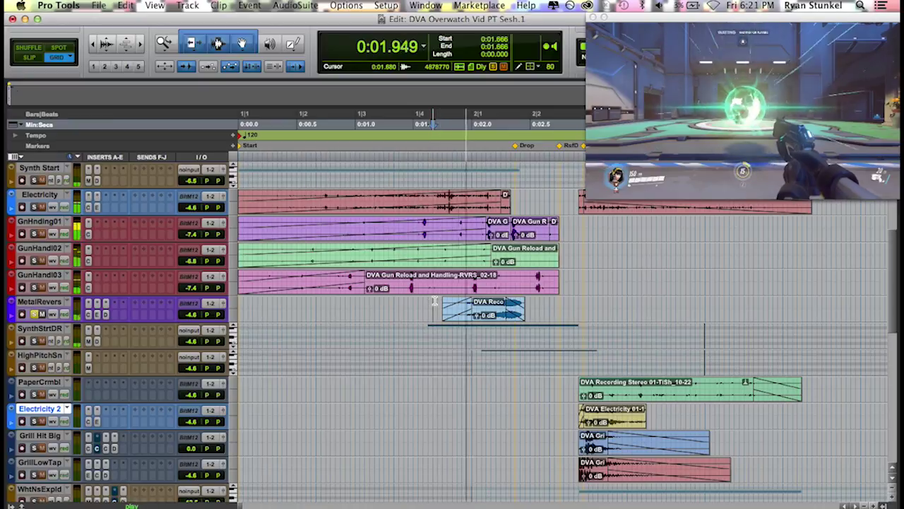
key(space)
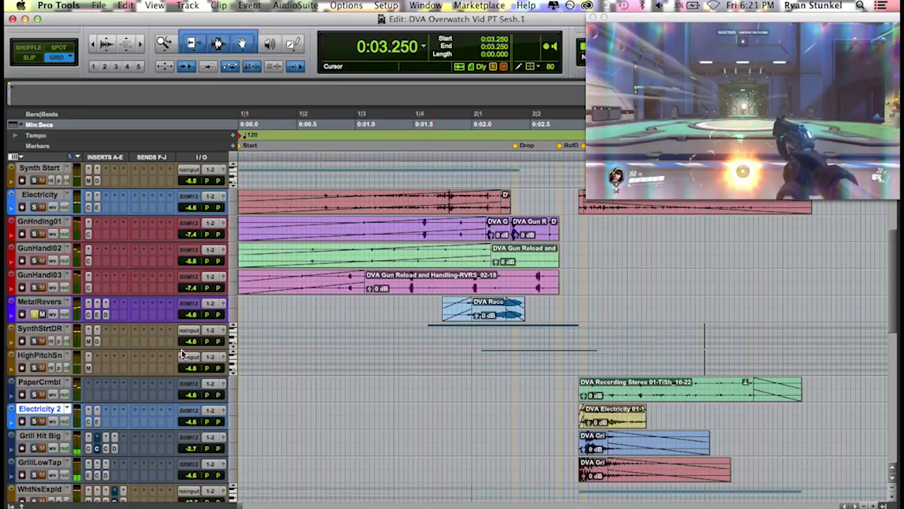
Replay the section from about 0:01.5 to hear MetalRevers with the footage
click(426, 311)
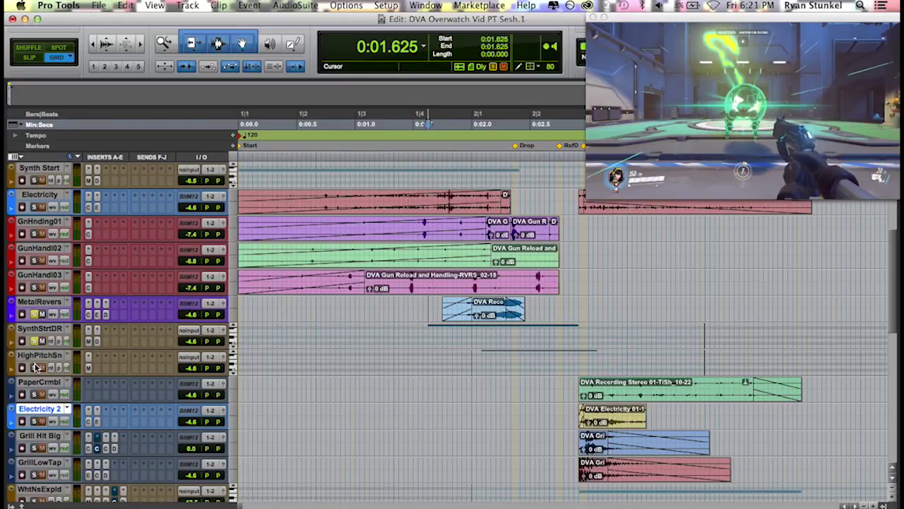
click(415, 306)
key(space)
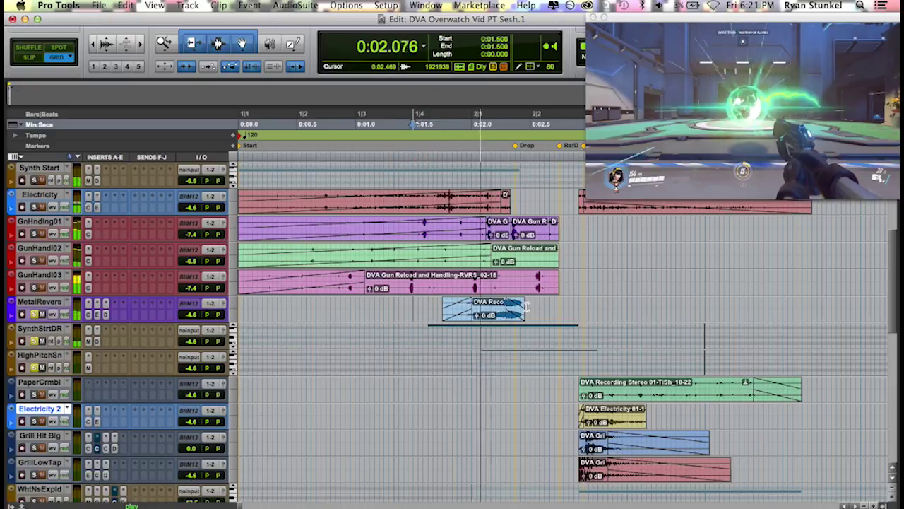
key(space)
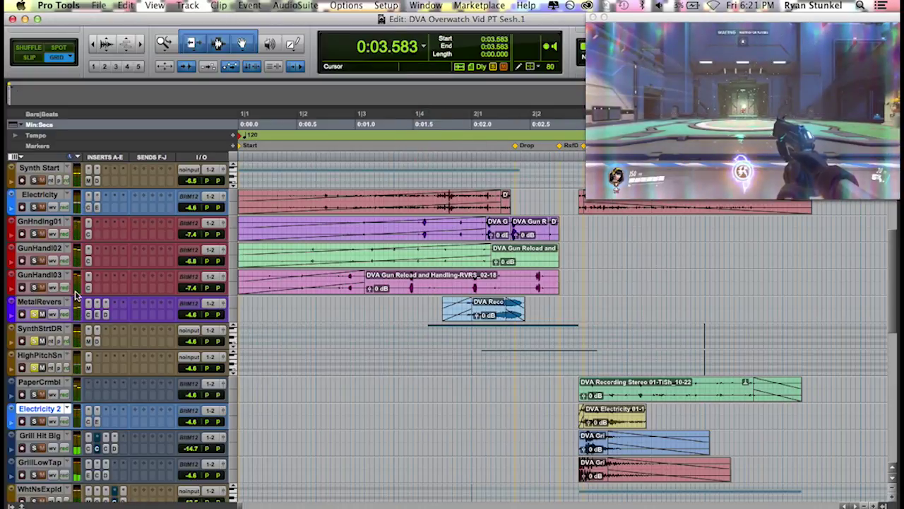
Toggle mute on MetalRevers and HighPitchSn and briefly play from the session start
click(41, 313)
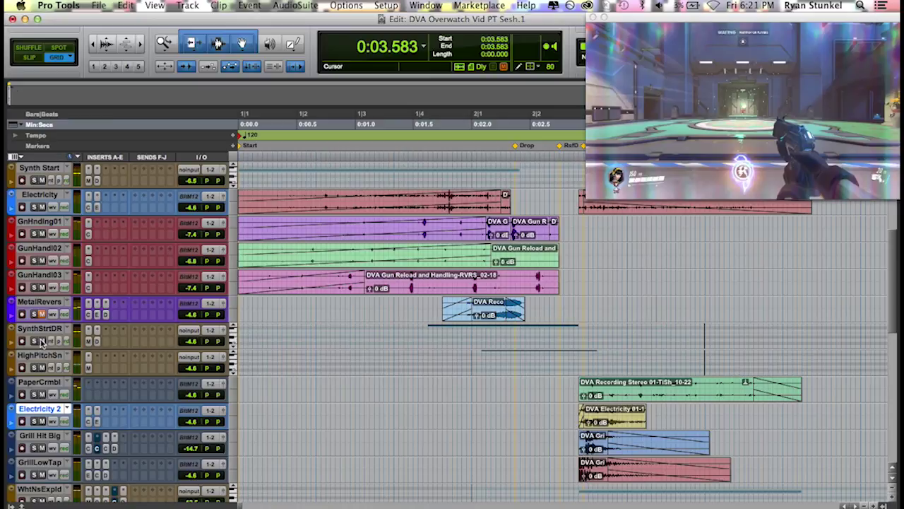
click(41, 367)
key(Return)
key(space)
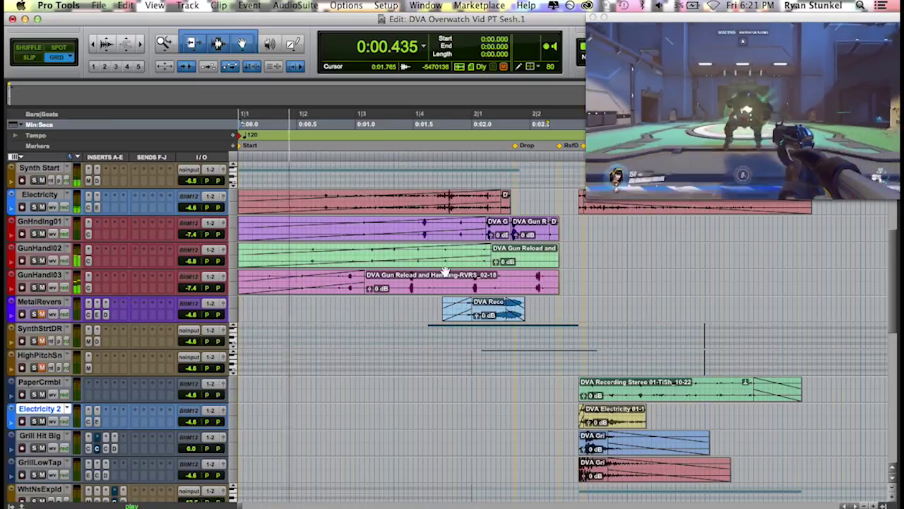
key(space)
Play the full layered explosion from the start with the footage, then replay it
key(Return)
key(space)
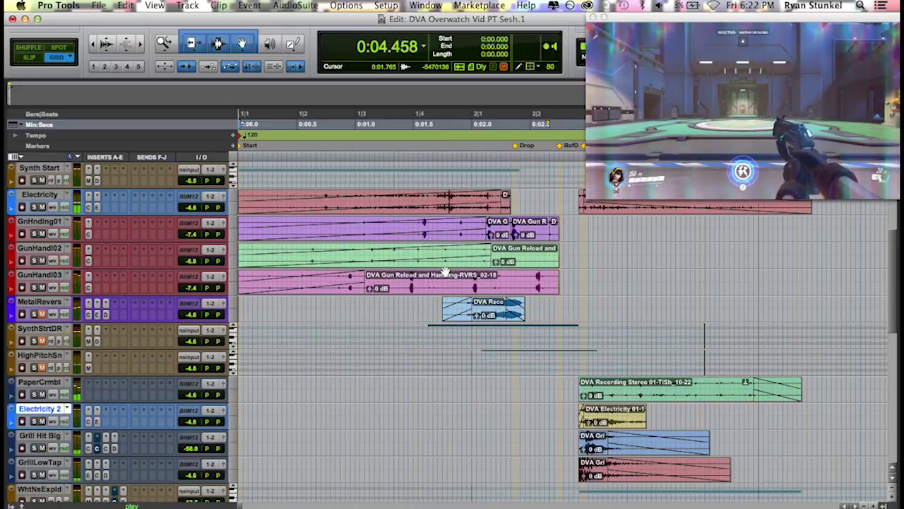
key(space)
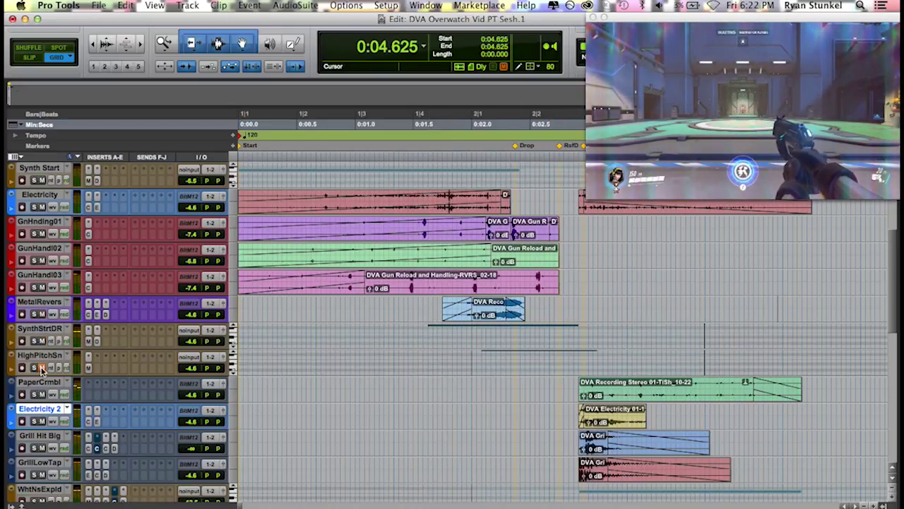
key(space)
scroll(510, 369, up, 3)
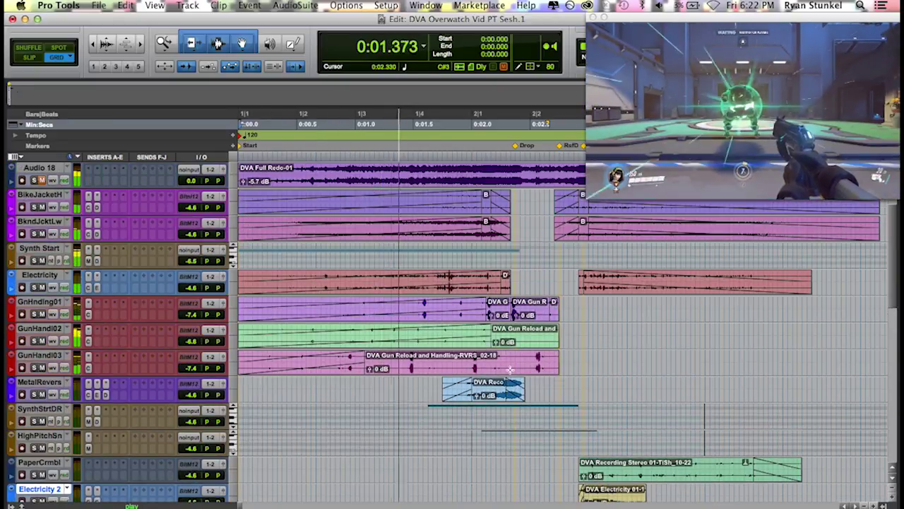
scroll(509, 369, down, 2)
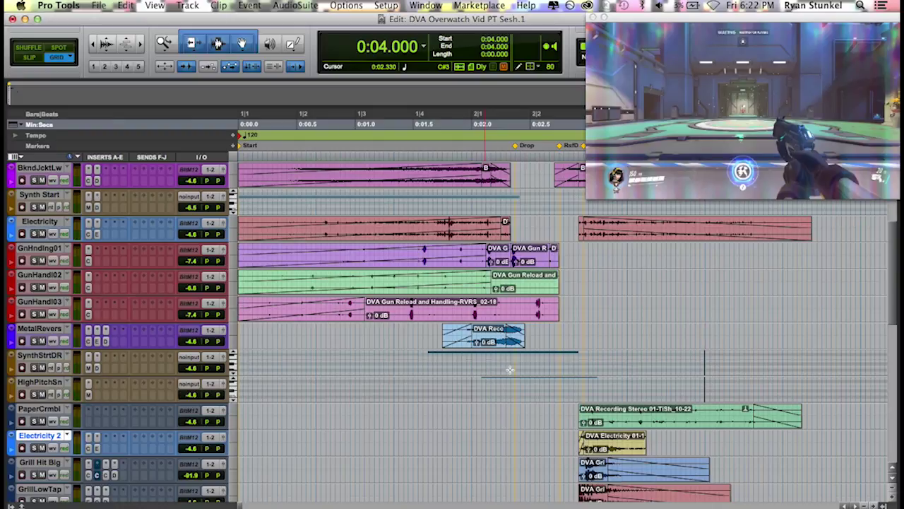
scroll(507, 357, up, 4)
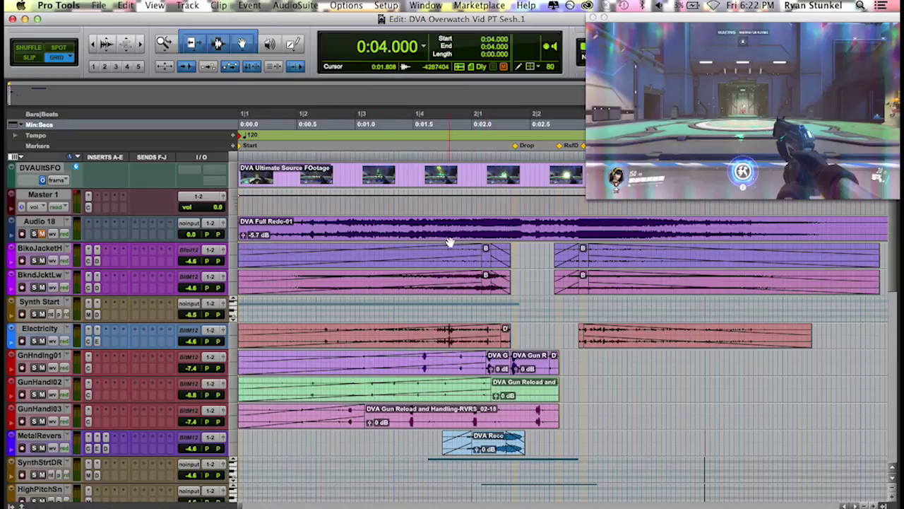
Save the session and return the playback position to 0:00
scroll(452, 247, right, 4)
key(super+s)
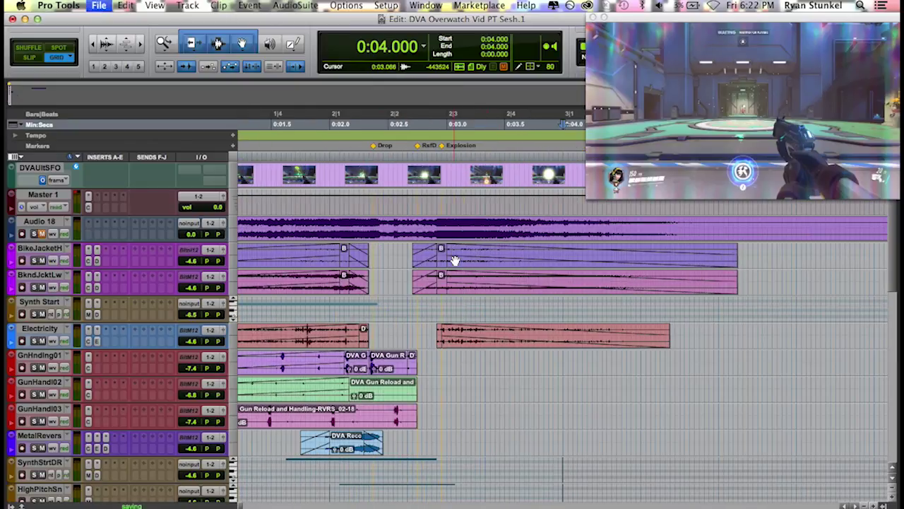
scroll(455, 260, left, 4)
click(517, 248)
key(Return)
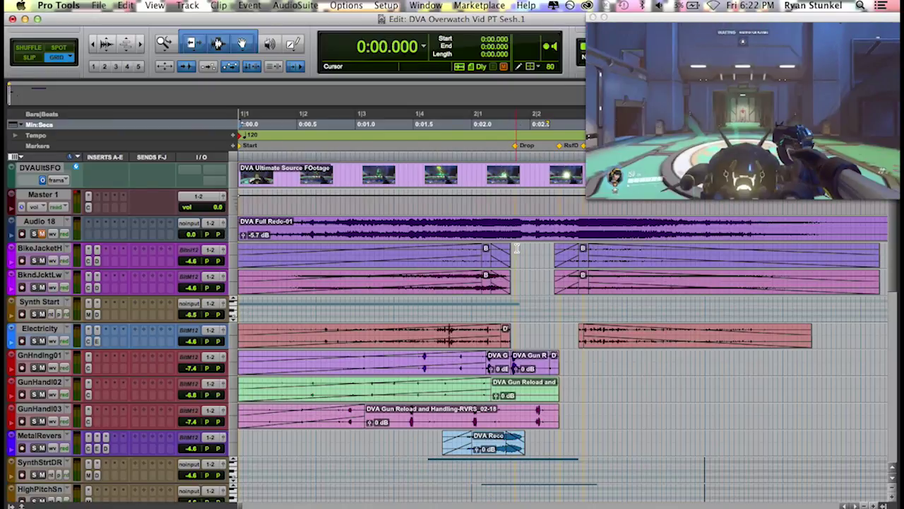
Park the play point at 0:02.375, zooming out to five seconds and back to 2.5 seconds
click(516, 249)
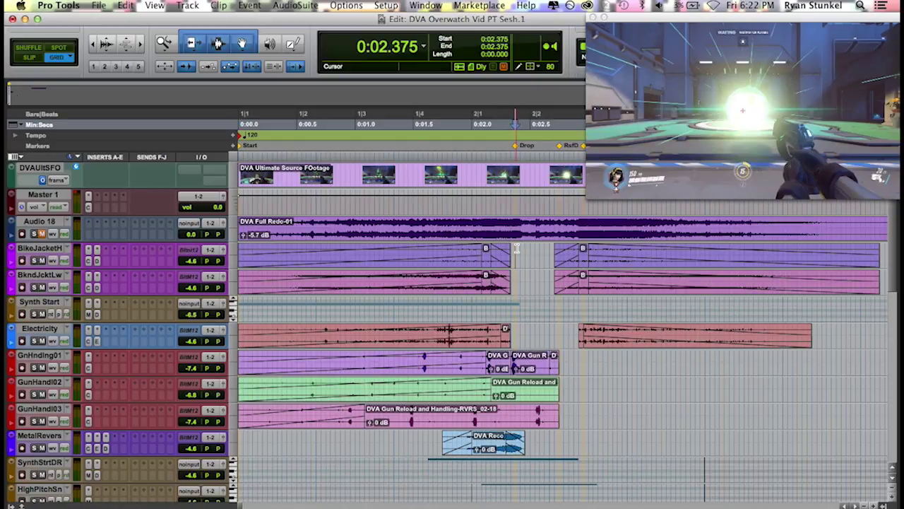
key(super+bracketleft)
key(super+bracketright)
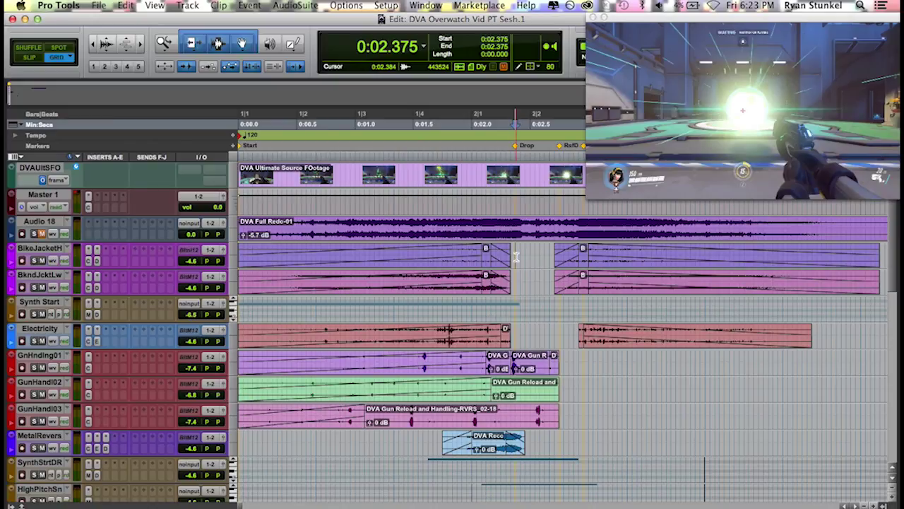
scroll(516, 258, down, 10)
Scroll through the Edit window to survey all tracks across the whole timeline
scroll(497, 290, right, 10)
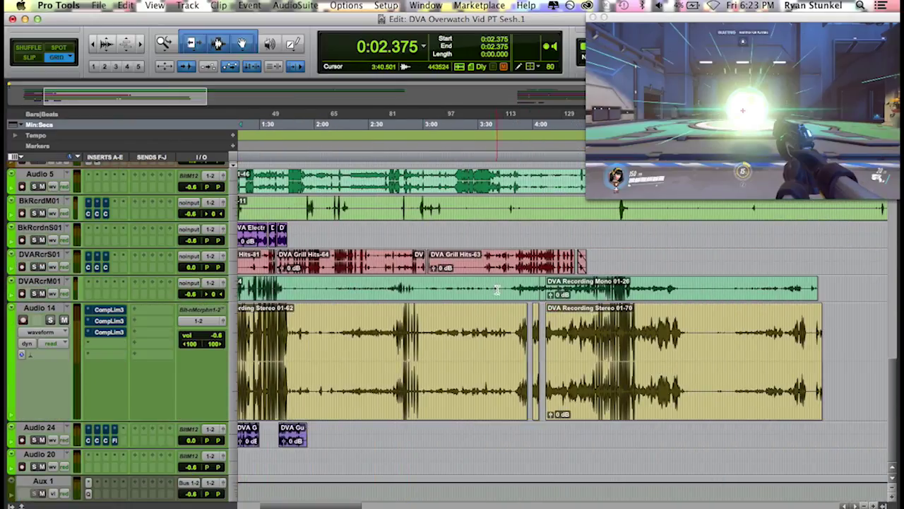
scroll(497, 290, right, 10)
scroll(433, 244, up, 3)
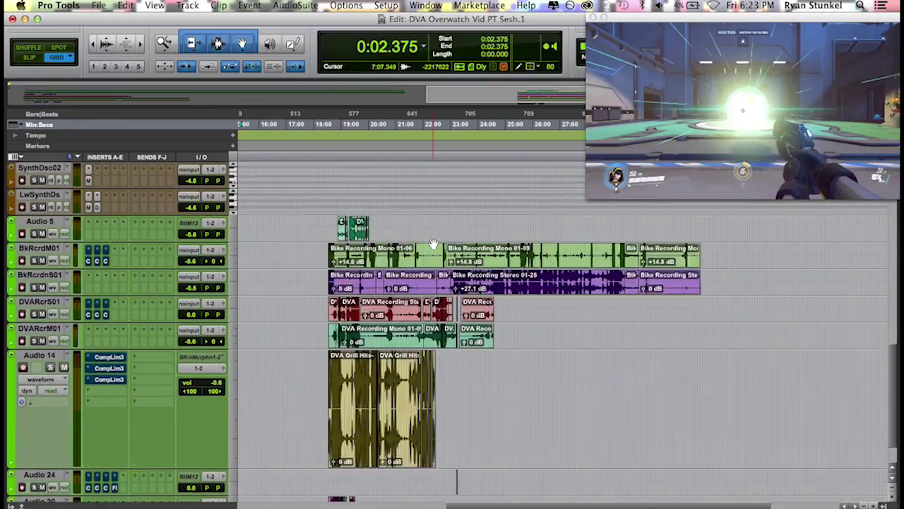
scroll(433, 245, left, 10)
scroll(433, 244, down, 2)
scroll(433, 244, up, 5)
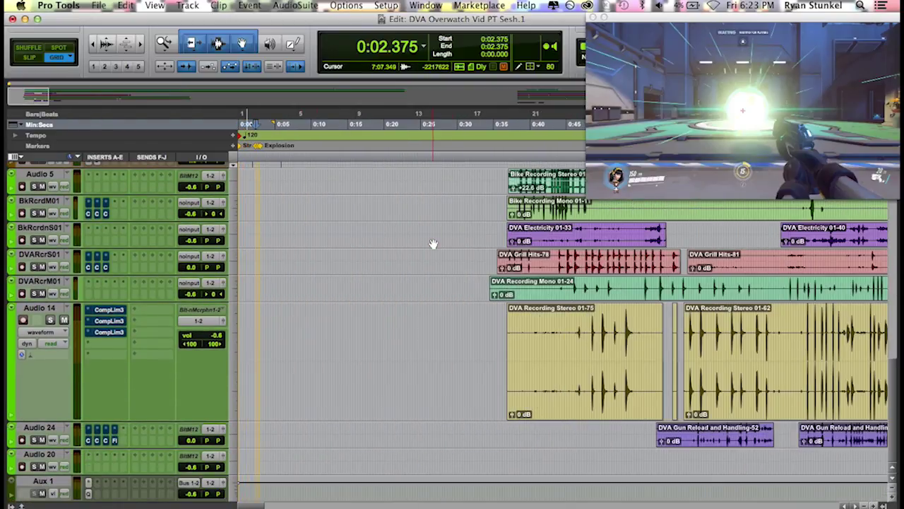
scroll(433, 244, up, 5)
scroll(433, 244, down, 3)
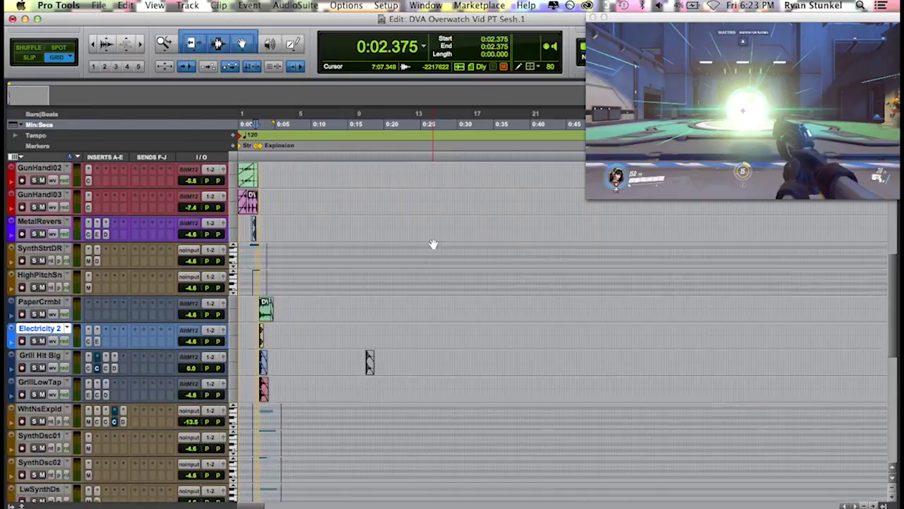
scroll(334, 341, up, 3)
scroll(335, 341, up, 10)
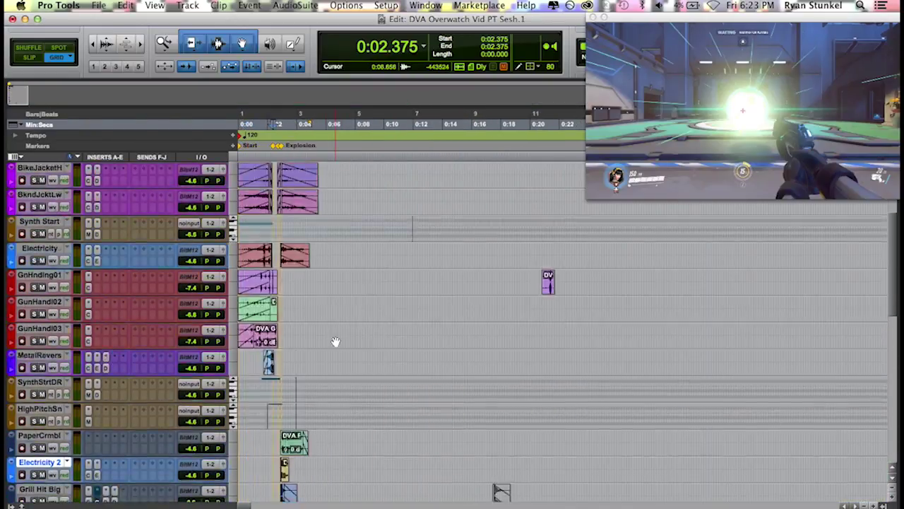
scroll(336, 341, up, 5)
scroll(339, 342, up, 2)
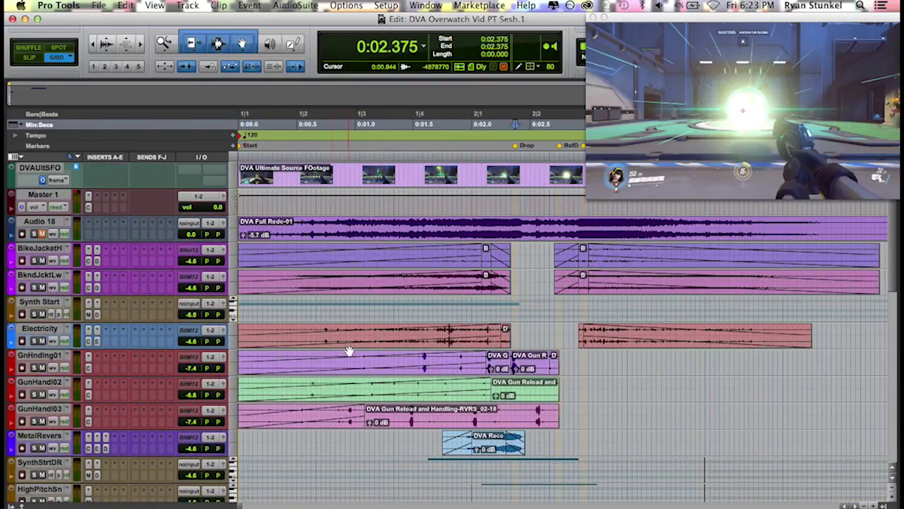
scroll(348, 346, down, 2)
Save the session and open the plug-in settings on the BikeJacketH track
key(super+s)
scroll(348, 346, up, 2)
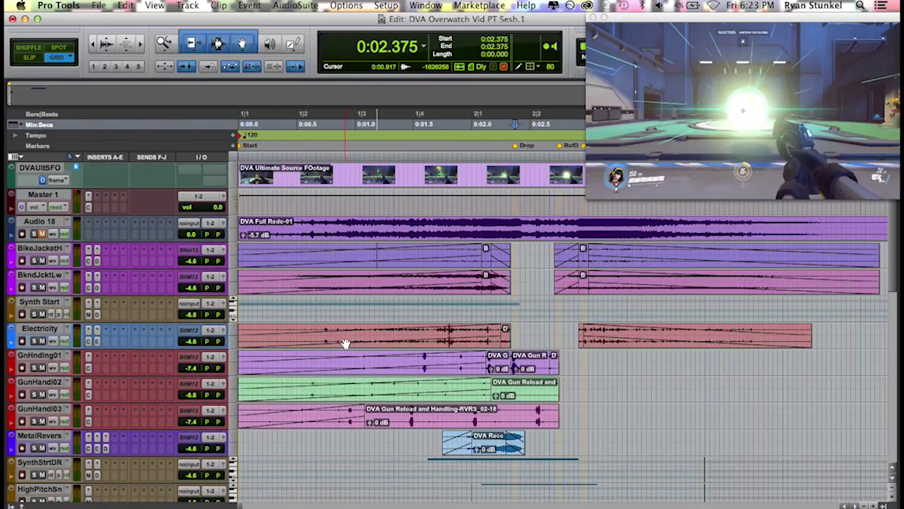
click(89, 250)
click(92, 276)
click(96, 316)
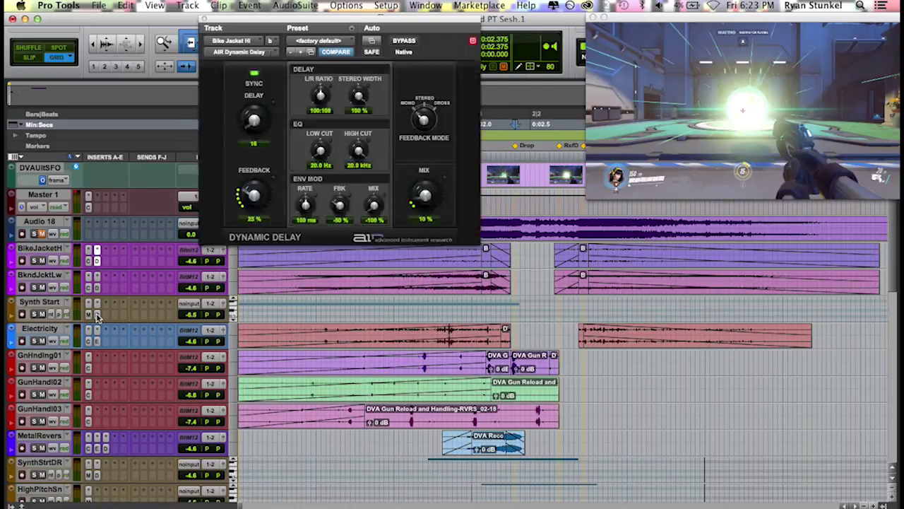
click(96, 317)
click(97, 317)
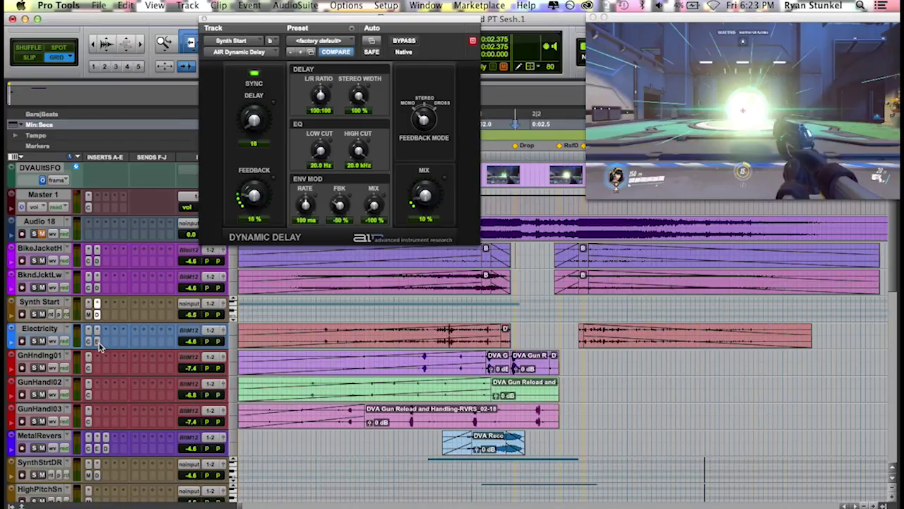
click(90, 331)
click(89, 343)
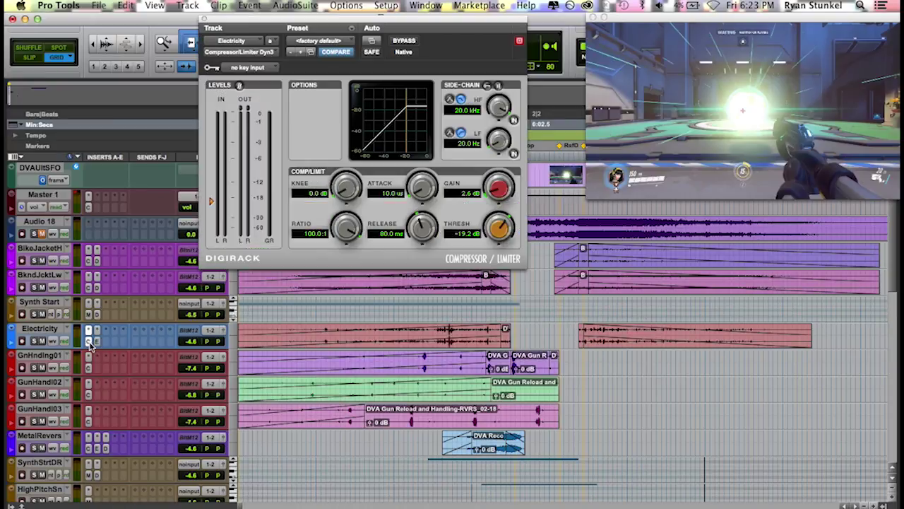
click(90, 342)
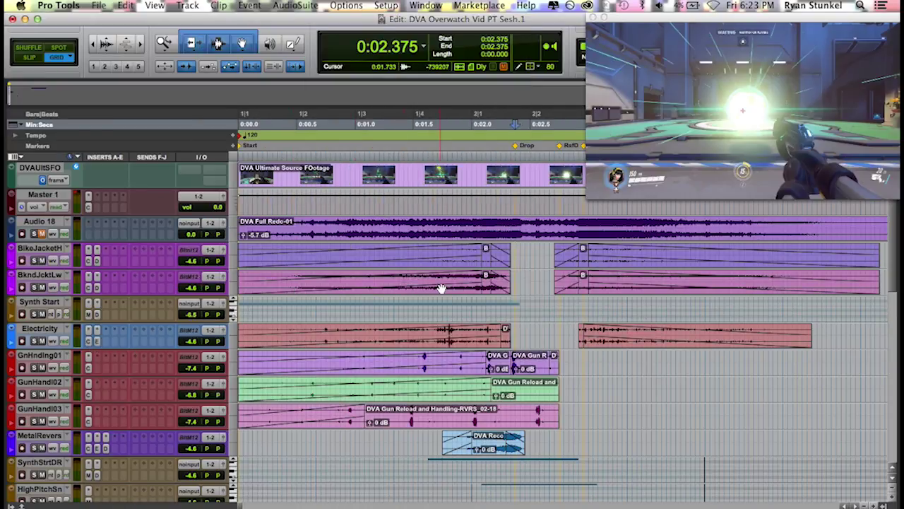